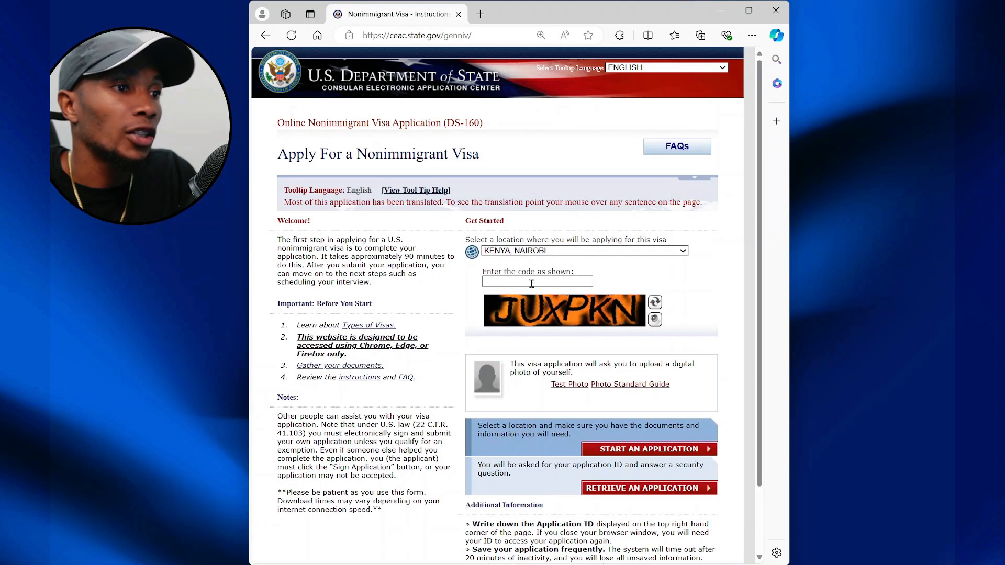
# Enter the captcha security code and start a new application at the Kenya, Nairobi location.
pyautogui.write('JUXPKN')
pyautogui.click(640, 448)
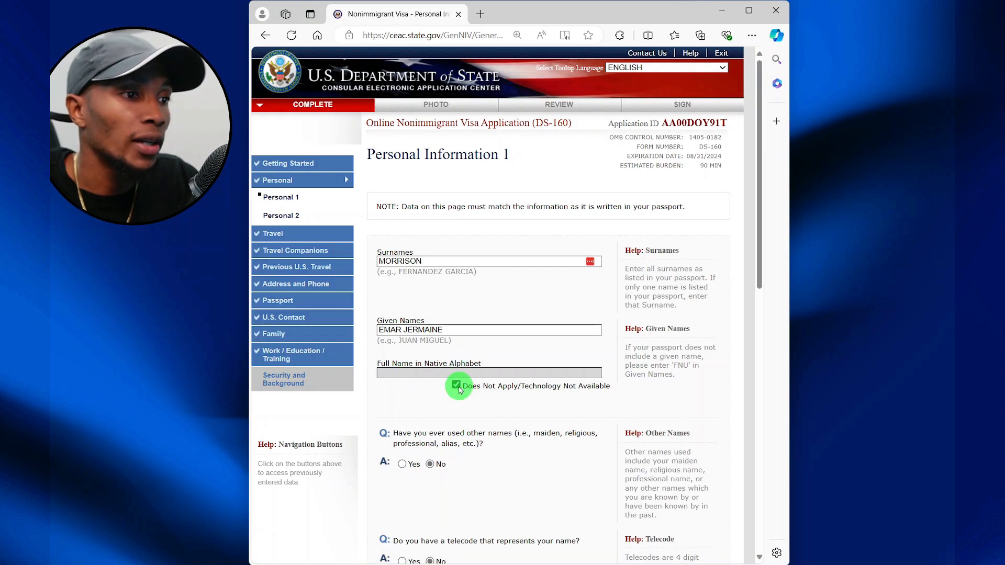
# Review names, sex, marital status and birth details on Personal Information 1, then advance to Personal Information 2.
pyautogui.scroll(-3, 456, 390)
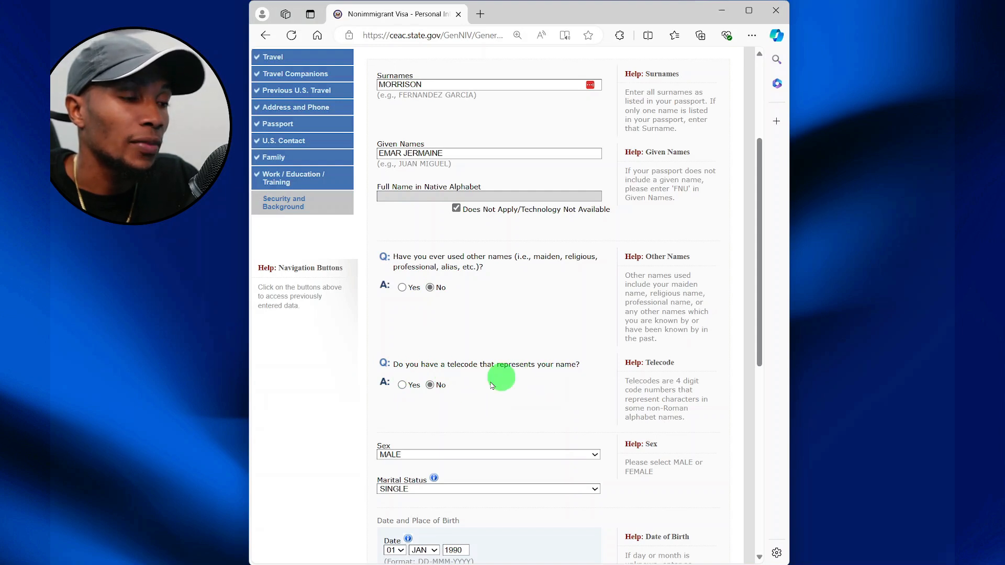
pyautogui.scroll(-2, 426, 382)
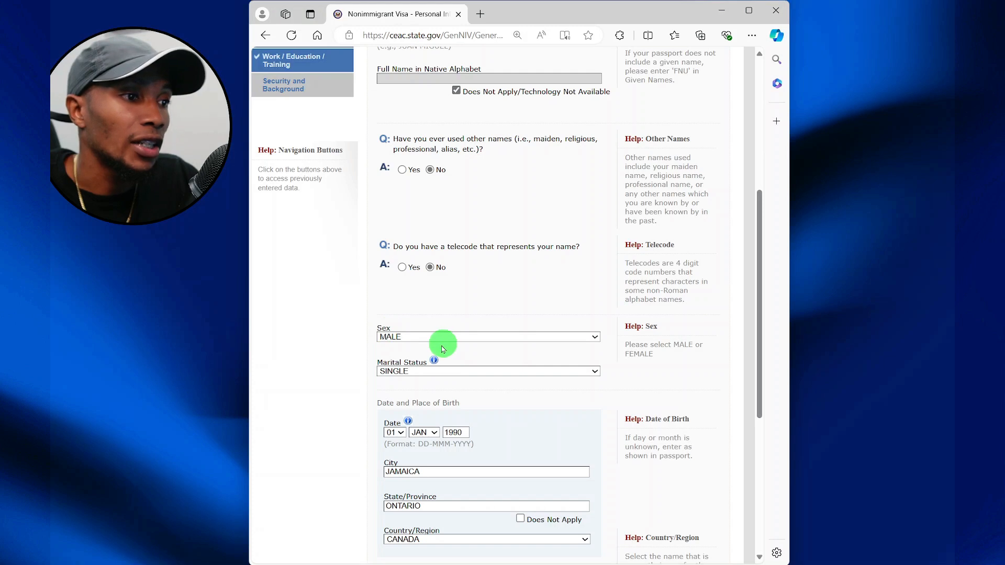
pyautogui.scroll(-2, 461, 381)
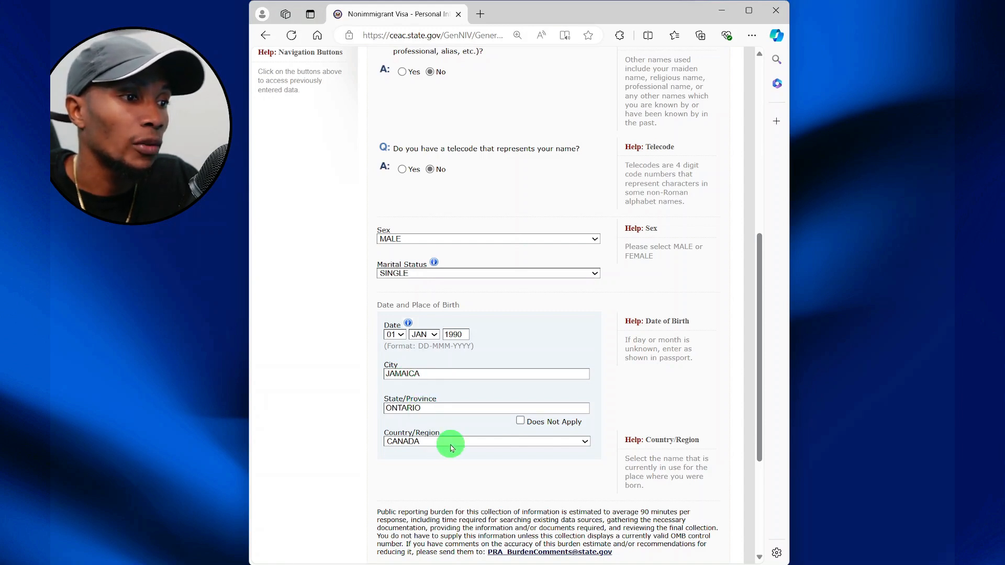
pyautogui.scroll(-4, 450, 440)
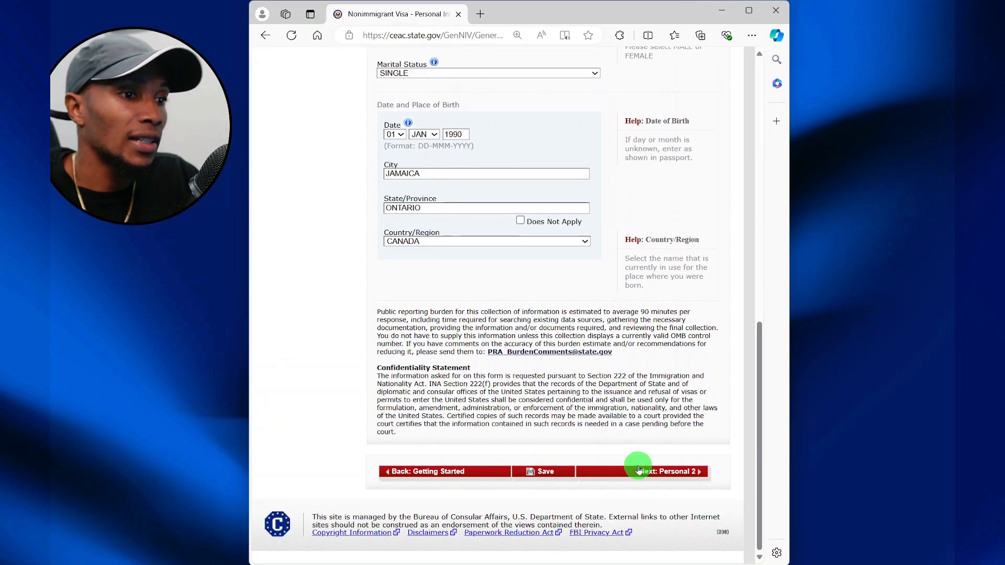
pyautogui.click(642, 472)
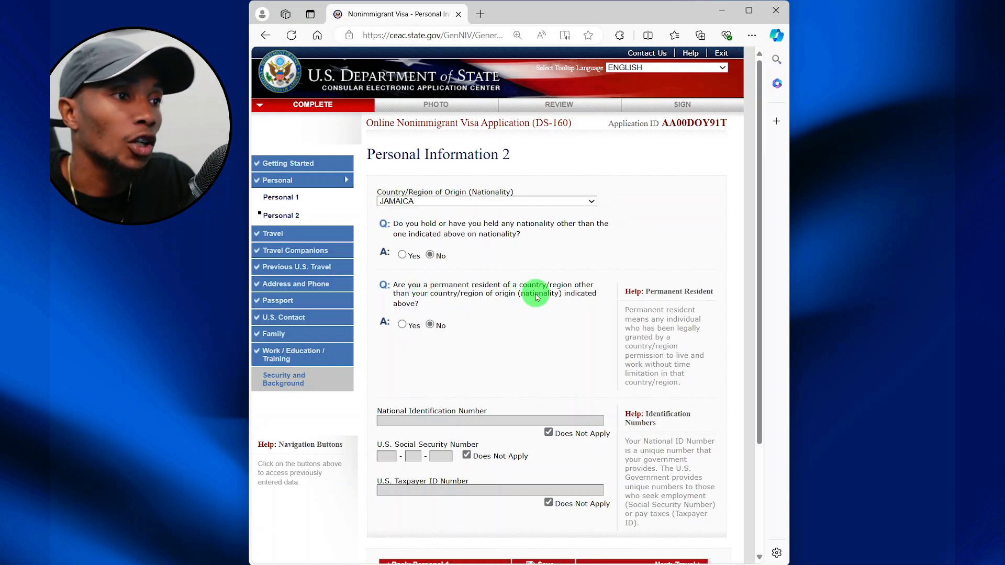
# Keep the national ID and Social Security numbers marked Does Not Apply, then proceed to Travel Information.
pyautogui.scroll(-2, 433, 331)
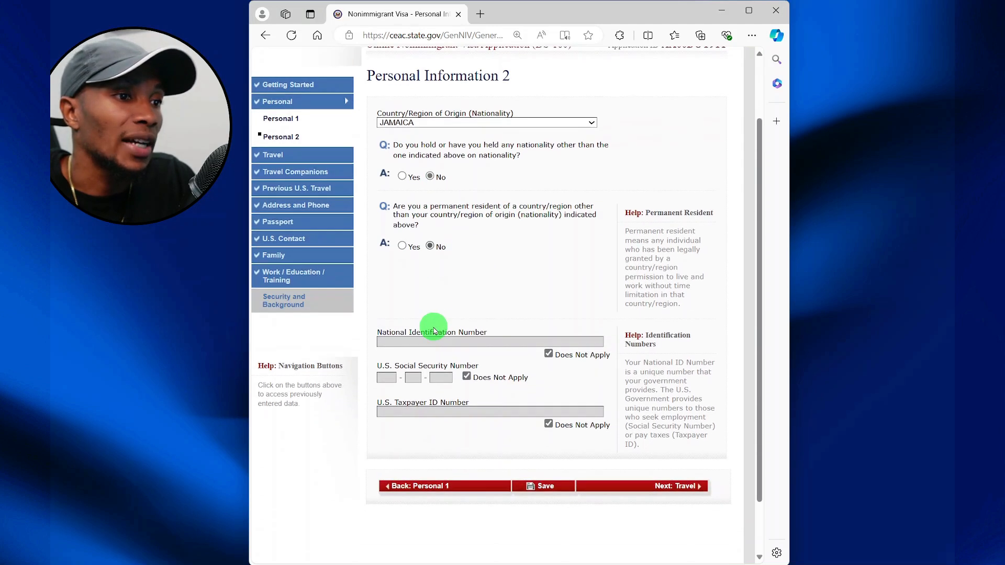
pyautogui.click(548, 334)
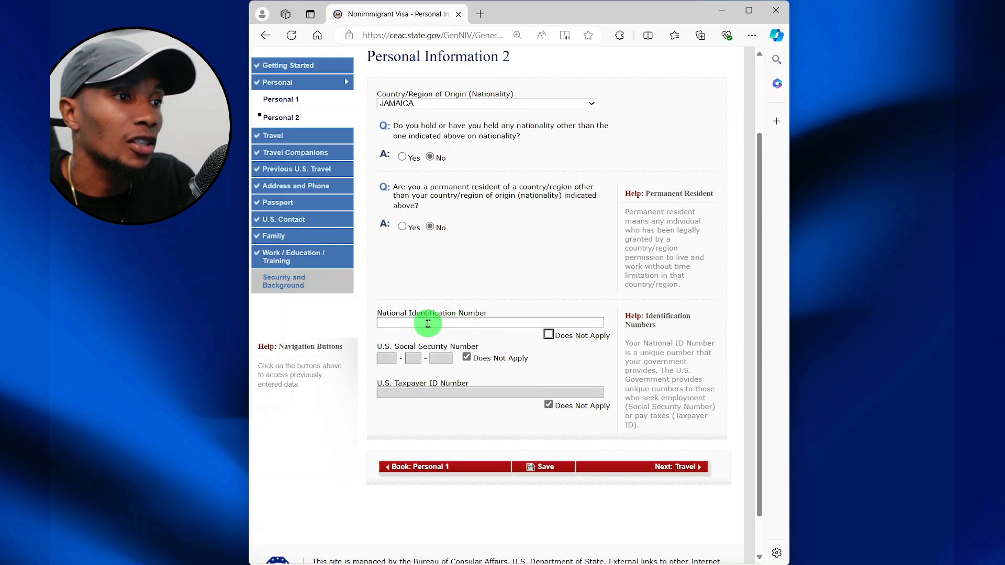
pyautogui.click(548, 334)
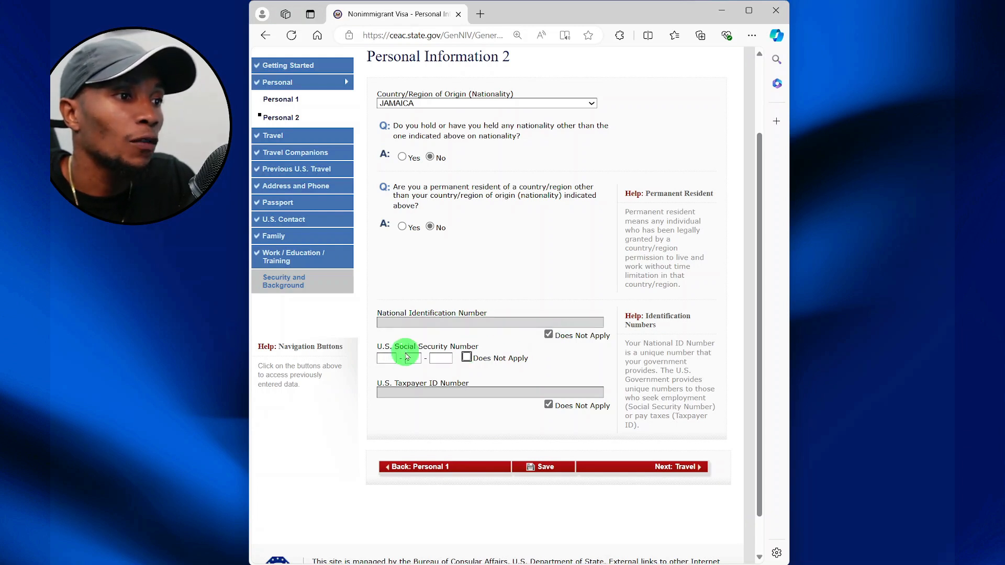
pyautogui.click(462, 356)
pyautogui.click(466, 357)
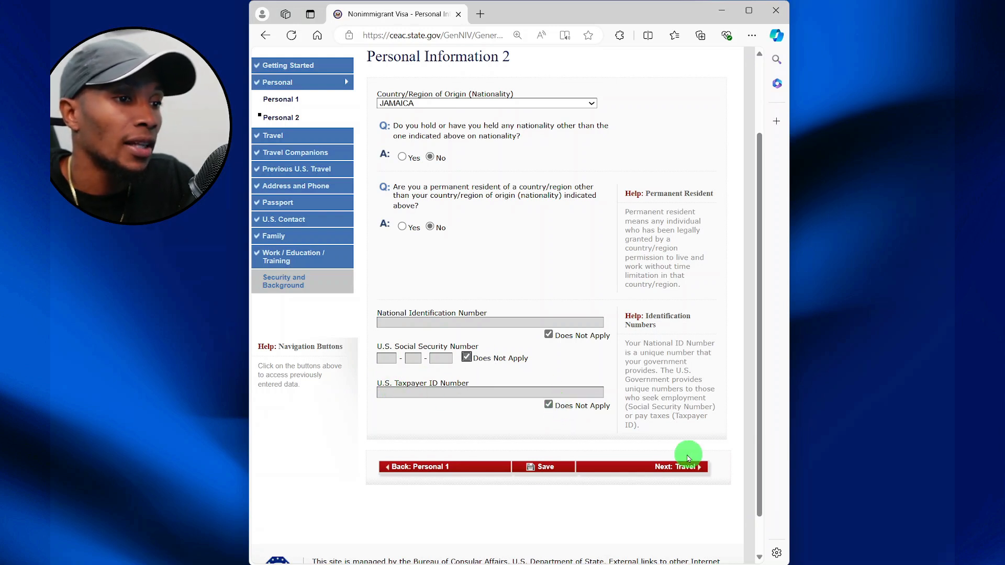
pyautogui.click(669, 467)
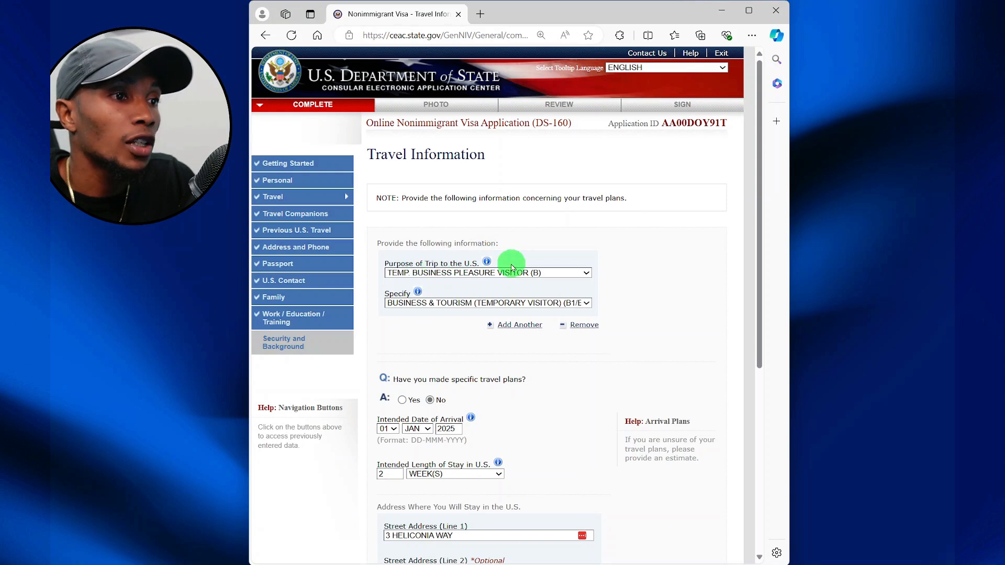
# Set the trip purpose to TEMP. BUSINESS PLEASURE VISITOR (B), specified as B1/B2.
pyautogui.click(586, 274)
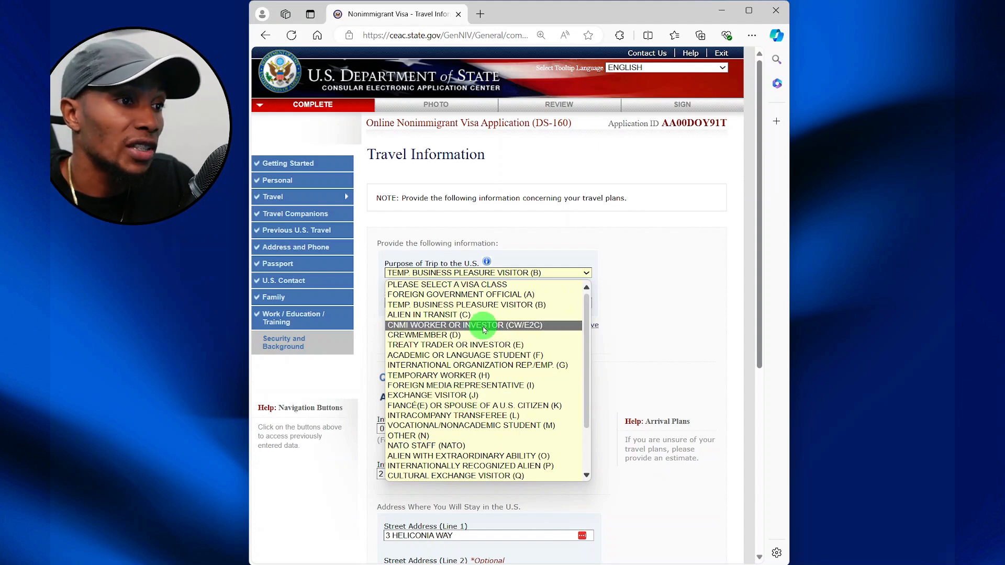
pyautogui.click(444, 305)
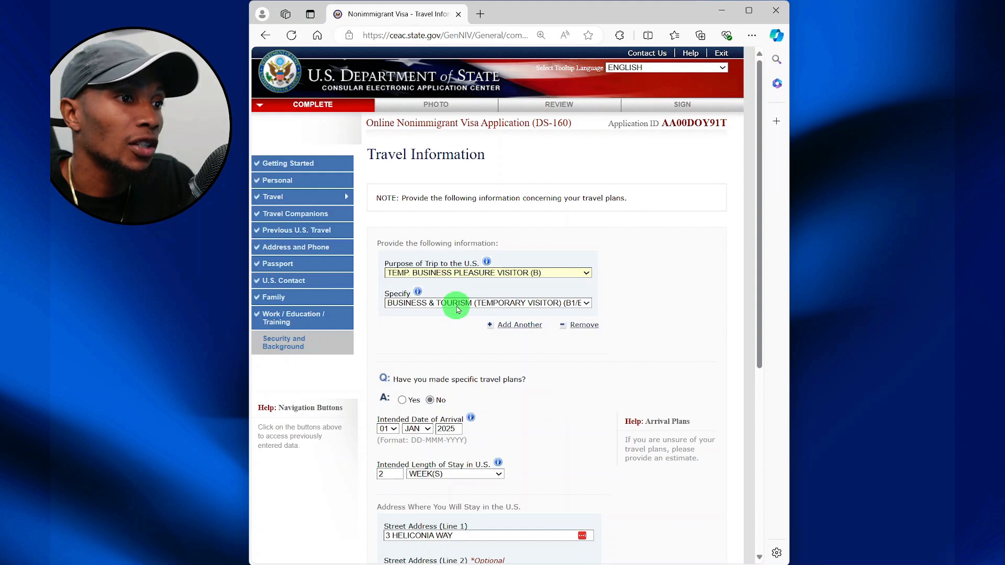
pyautogui.click(582, 304)
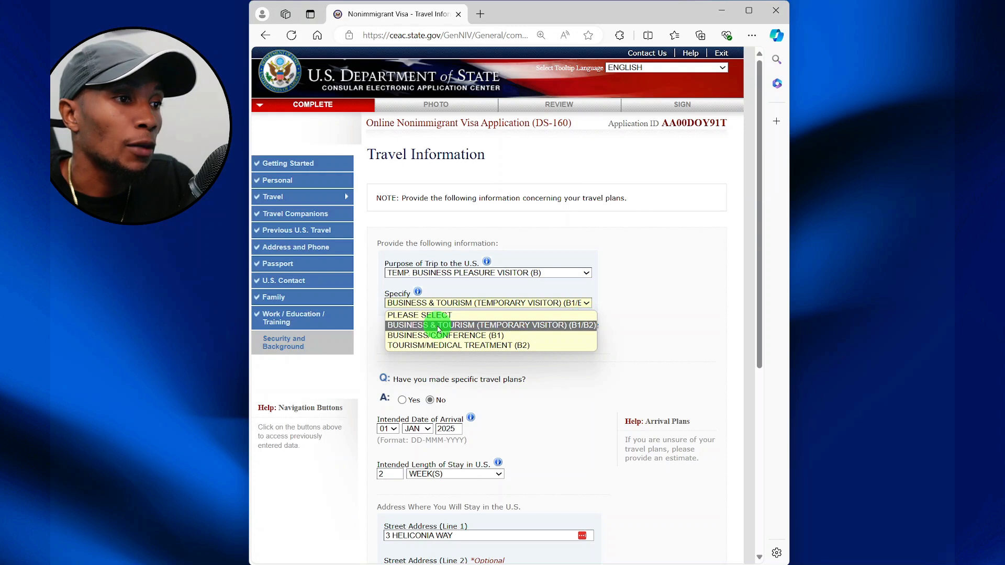
pyautogui.click(540, 326)
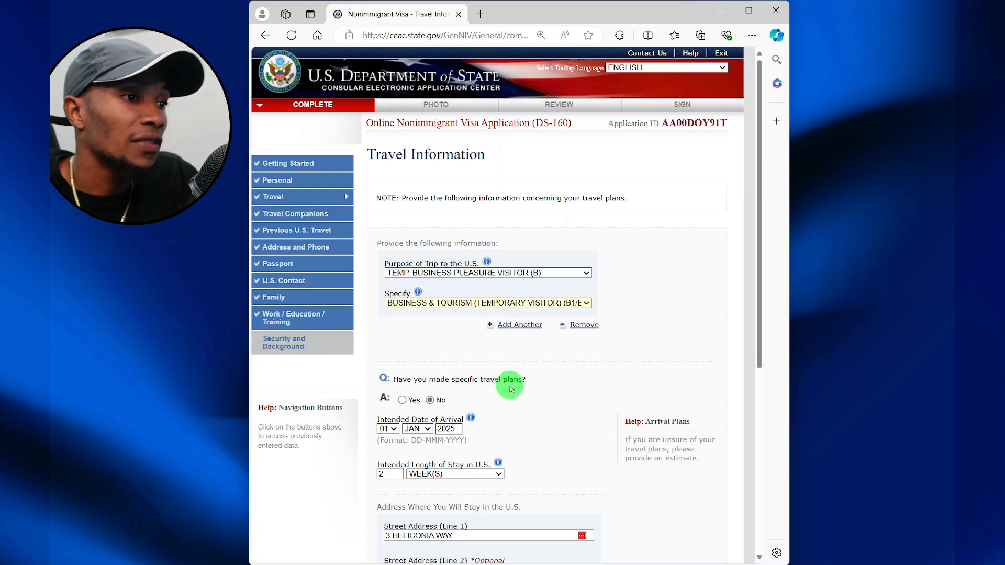
# Keep SELF as the person paying for the trip and continue to Travel Companions.
pyautogui.scroll(-1, 510, 388)
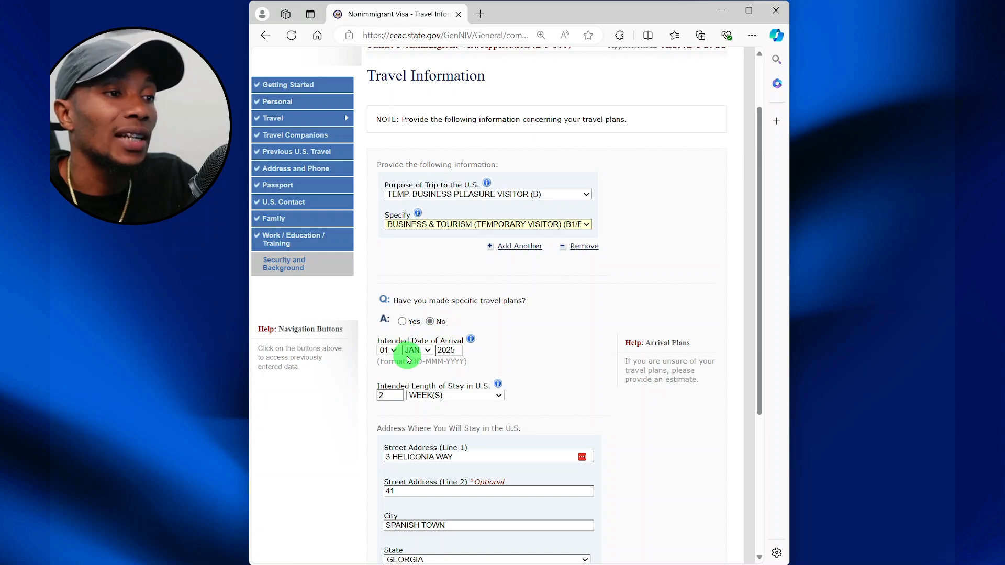
pyautogui.scroll(-1, 408, 359)
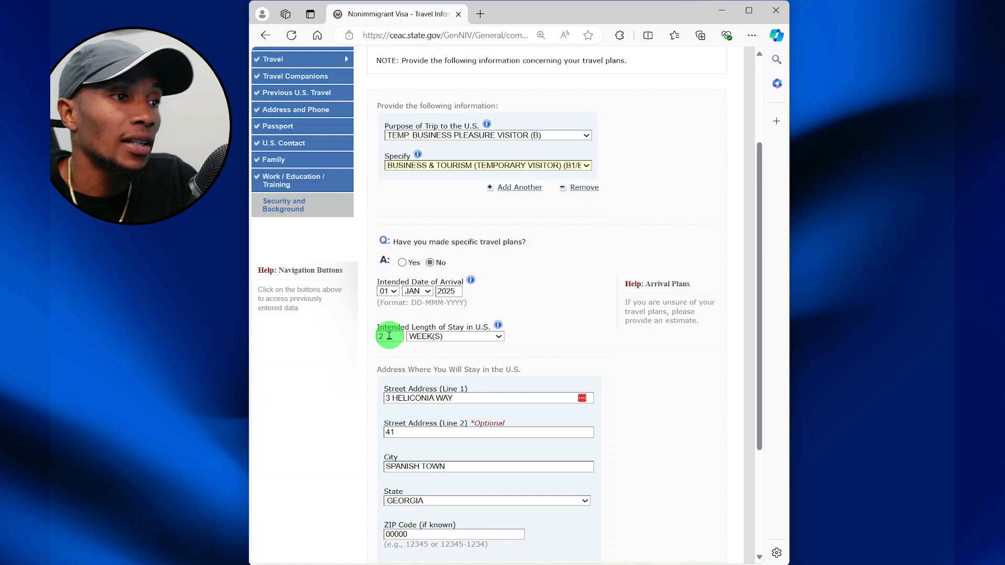
pyautogui.scroll(-2, 456, 335)
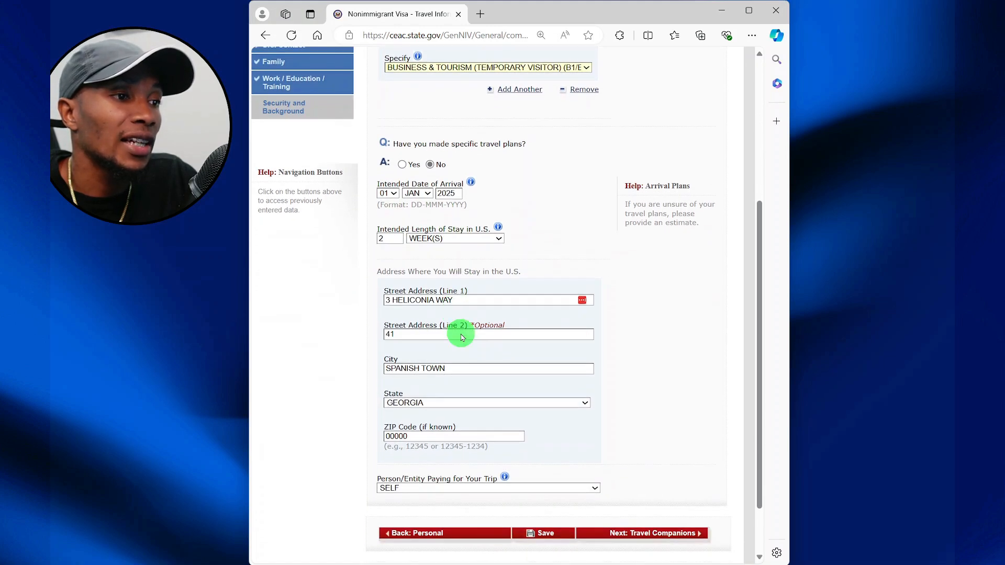
pyautogui.scroll(-1, 489, 398)
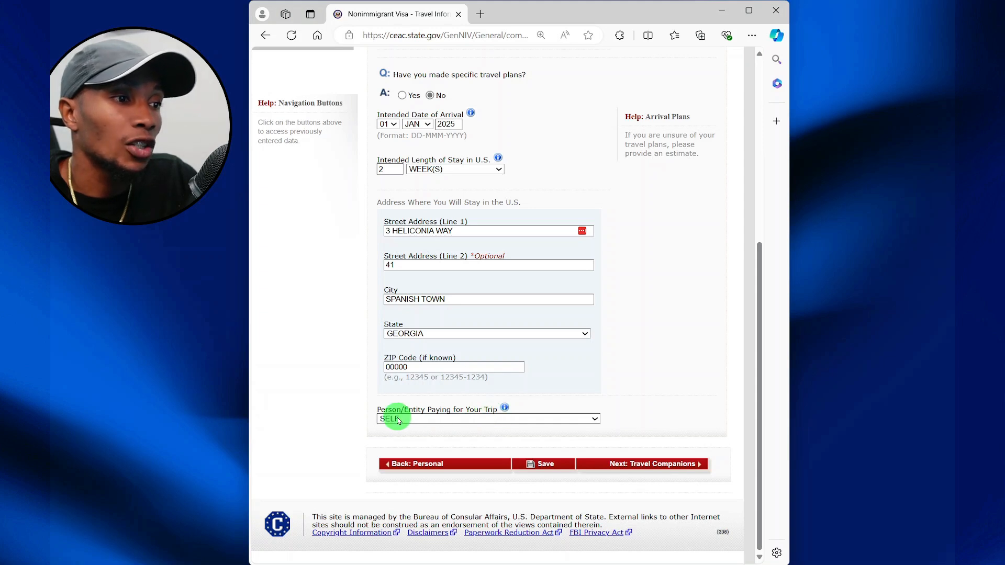
pyautogui.click(455, 419)
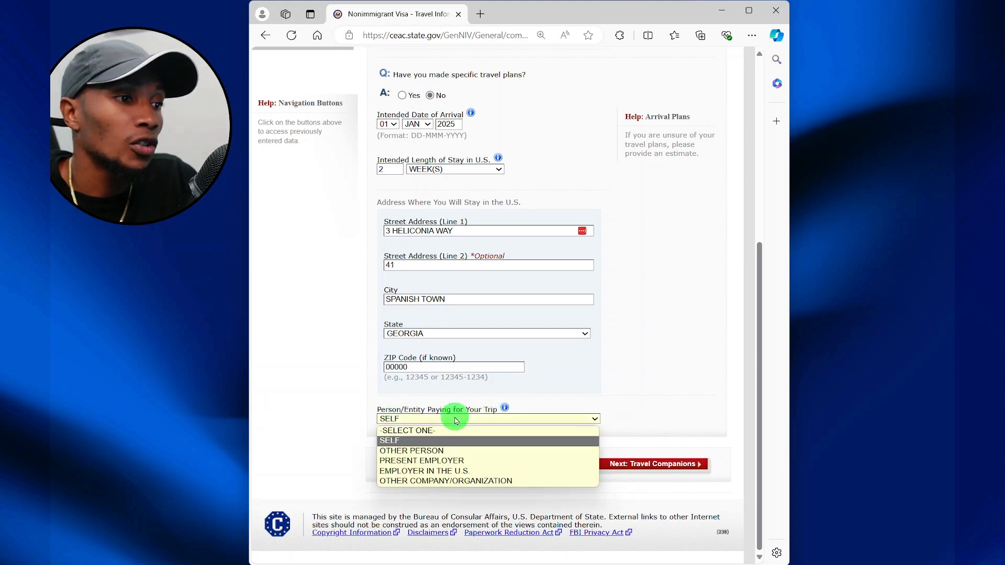
pyautogui.click(455, 419)
pyautogui.click(618, 465)
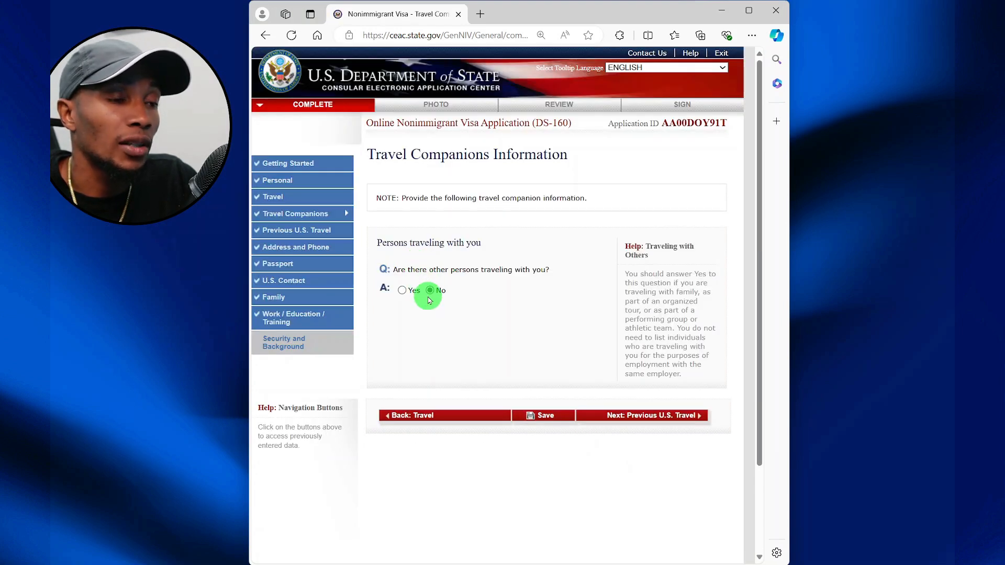
# Answer No to other persons traveling, leave Previous U.S. Travel answers at No, and continue to Address and Phone.
pyautogui.click(402, 290)
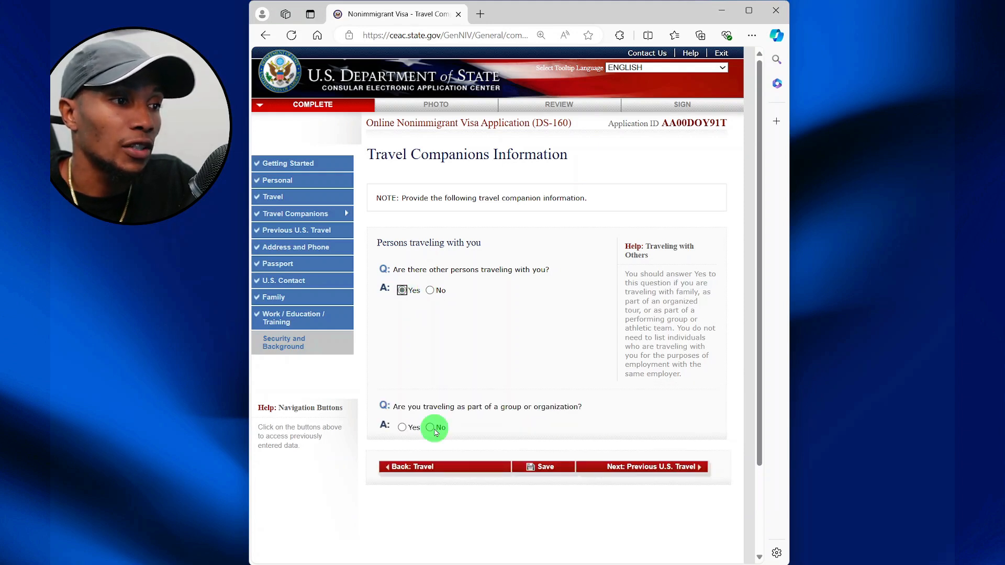
pyautogui.click(430, 291)
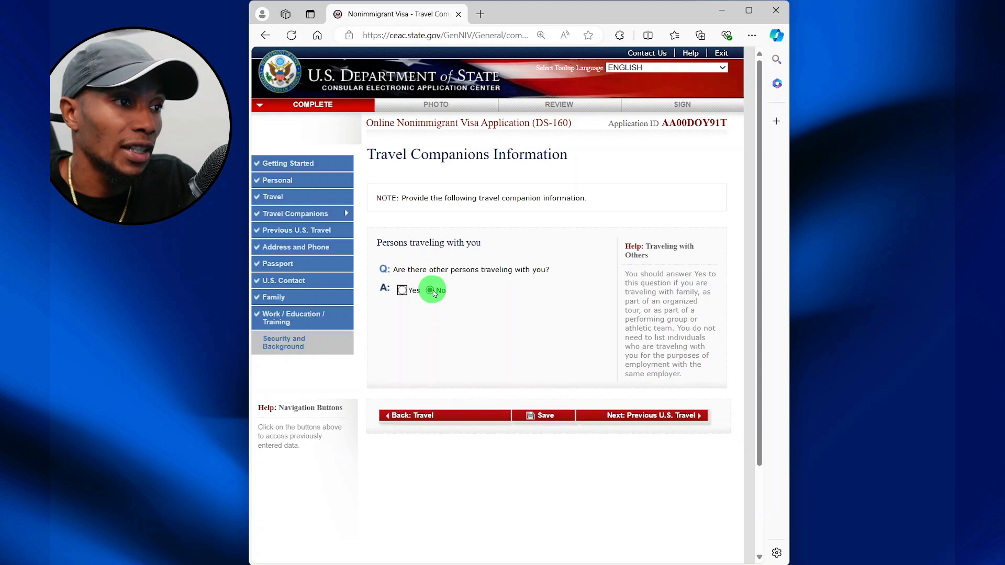
pyautogui.click(637, 415)
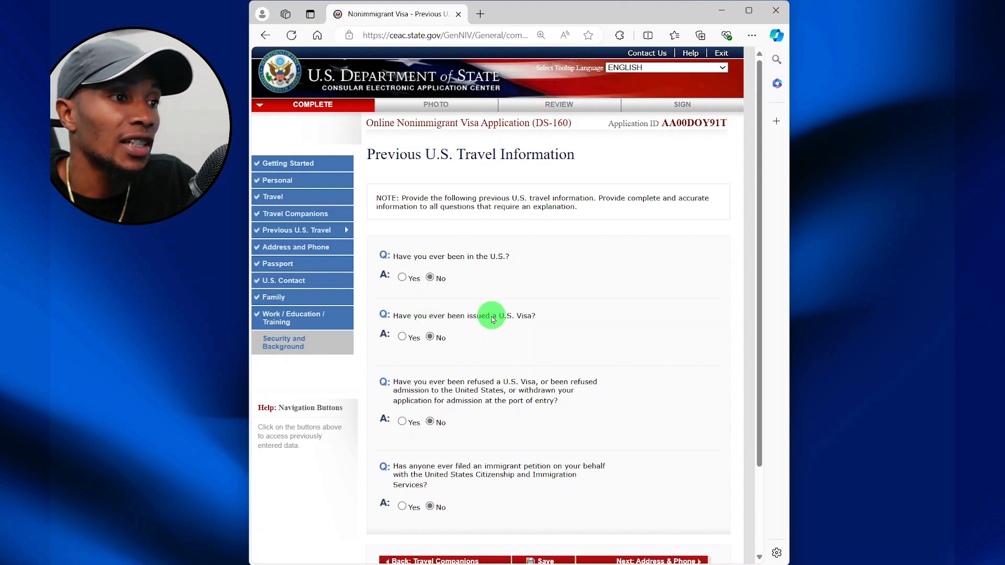
pyautogui.scroll(-2, 438, 352)
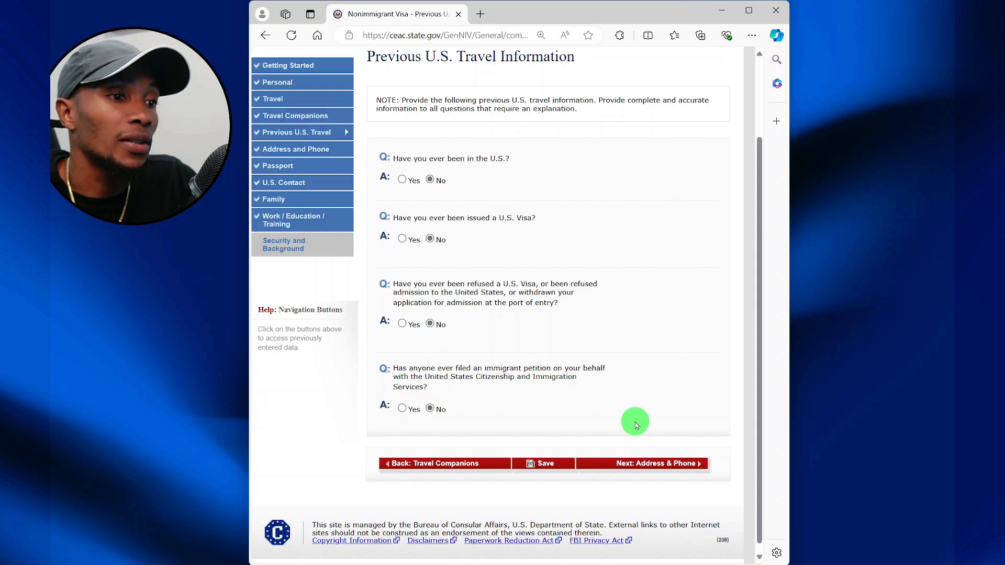
pyautogui.click(635, 463)
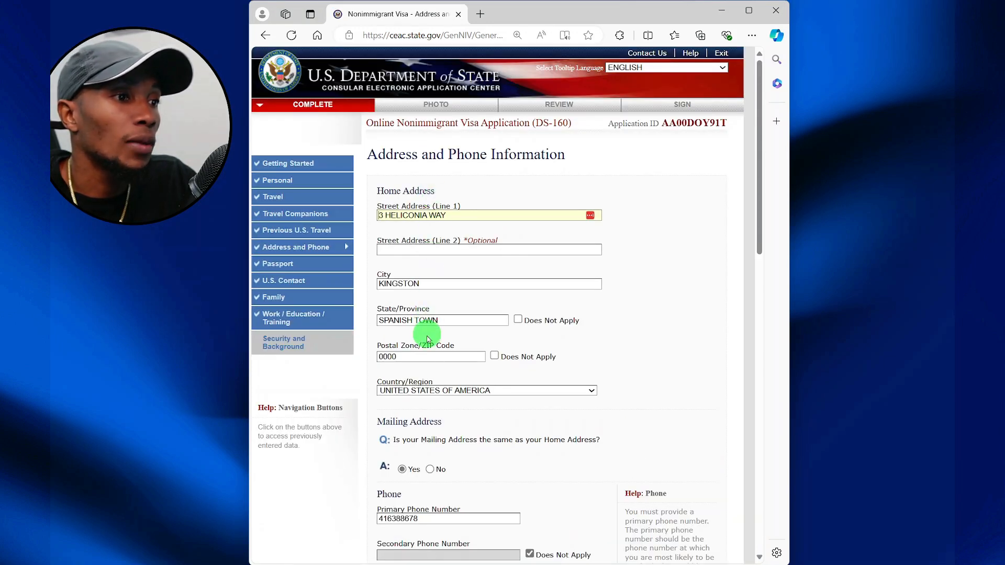
# Add then remove an empty social media row, leaving Facebook as the only platform, and continue to Passport.
pyautogui.scroll(-2, 429, 356)
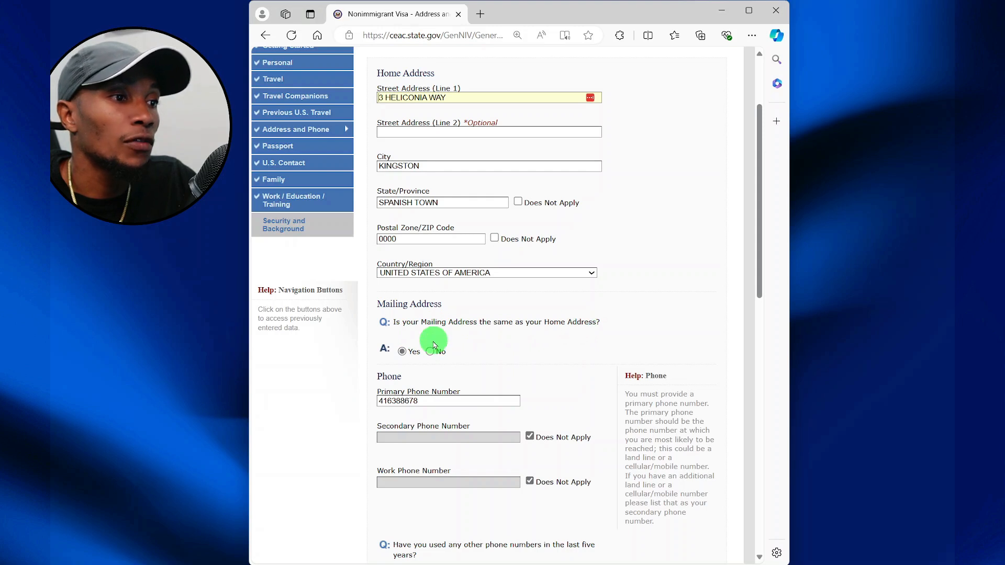
pyautogui.scroll(-2, 406, 353)
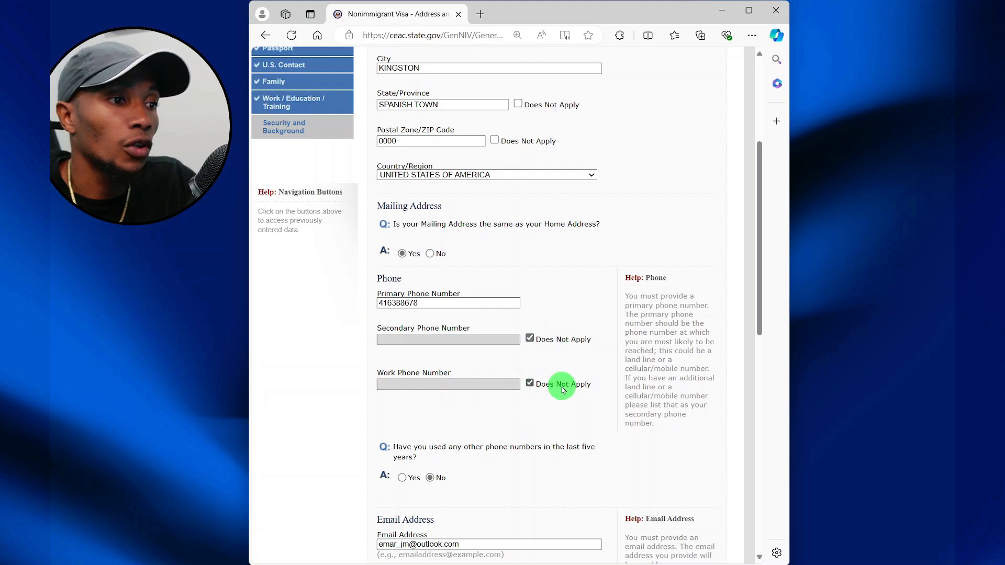
pyautogui.scroll(-2, 433, 453)
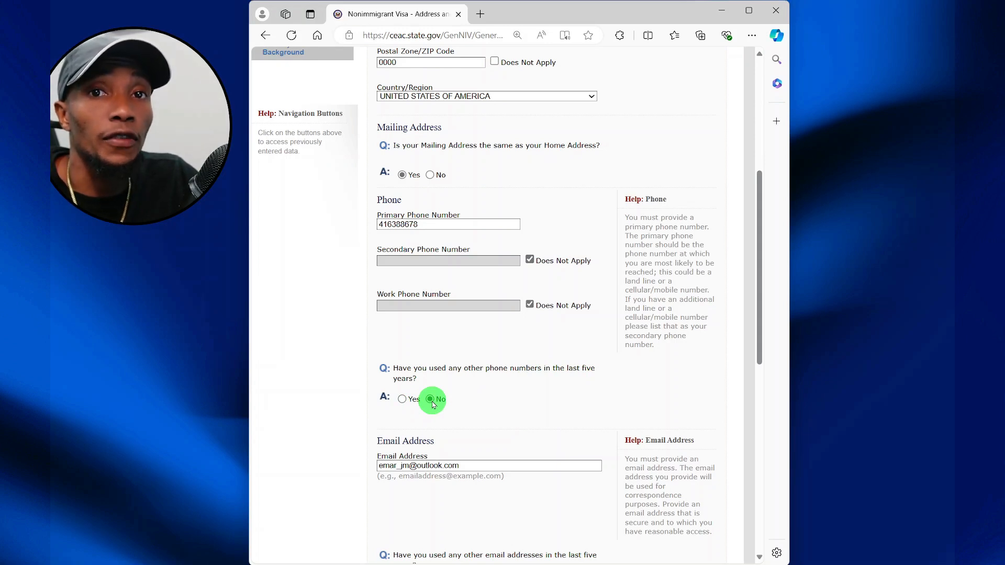
pyautogui.scroll(-3, 437, 379)
pyautogui.scroll(-3, 444, 353)
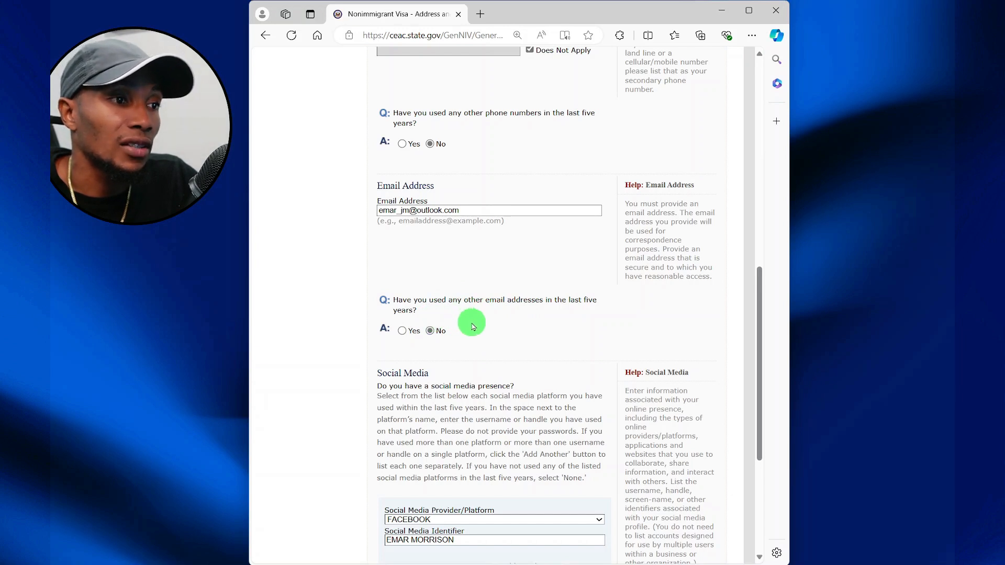
pyautogui.scroll(-3, 434, 331)
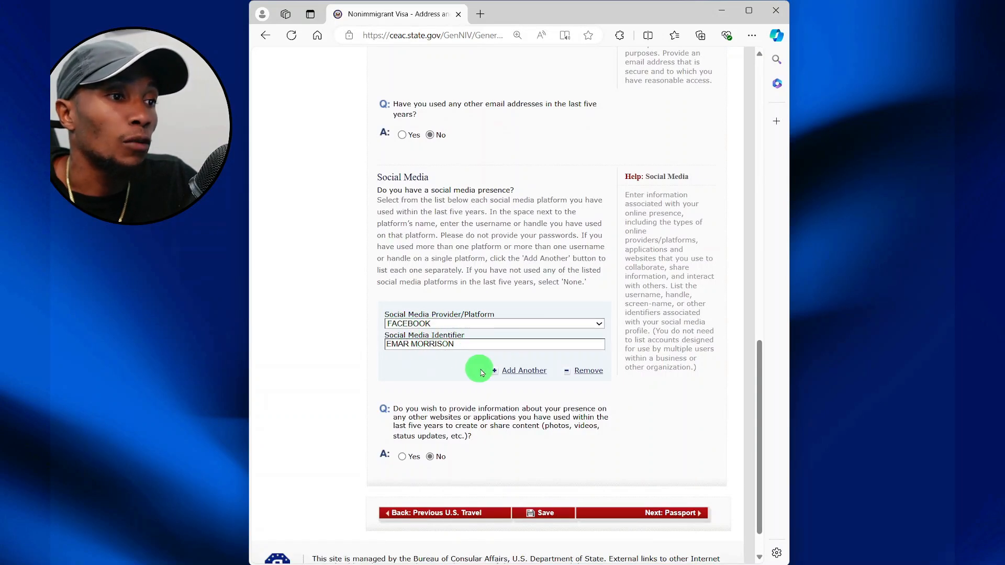
pyautogui.click(498, 373)
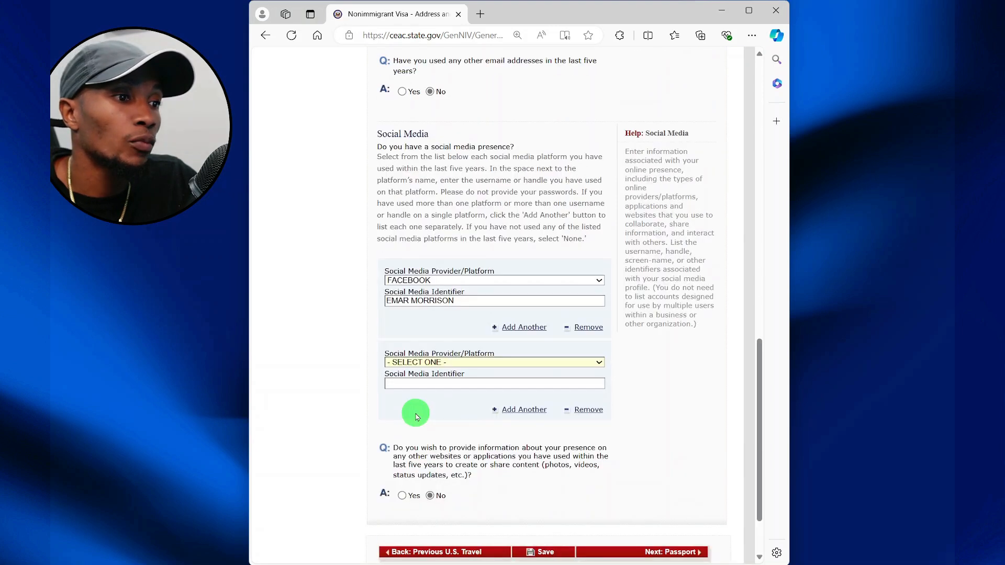
pyautogui.click(580, 410)
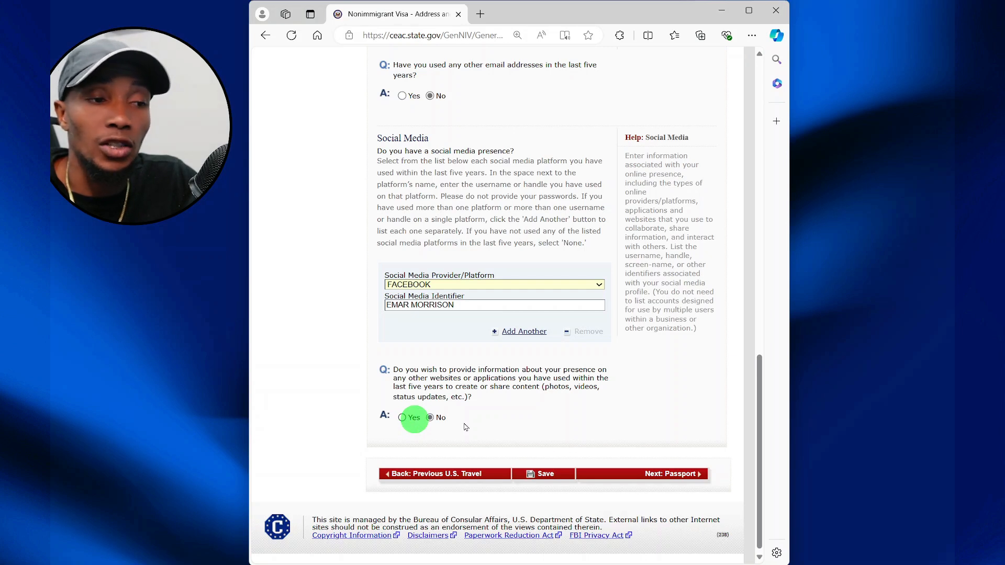
pyautogui.click(656, 475)
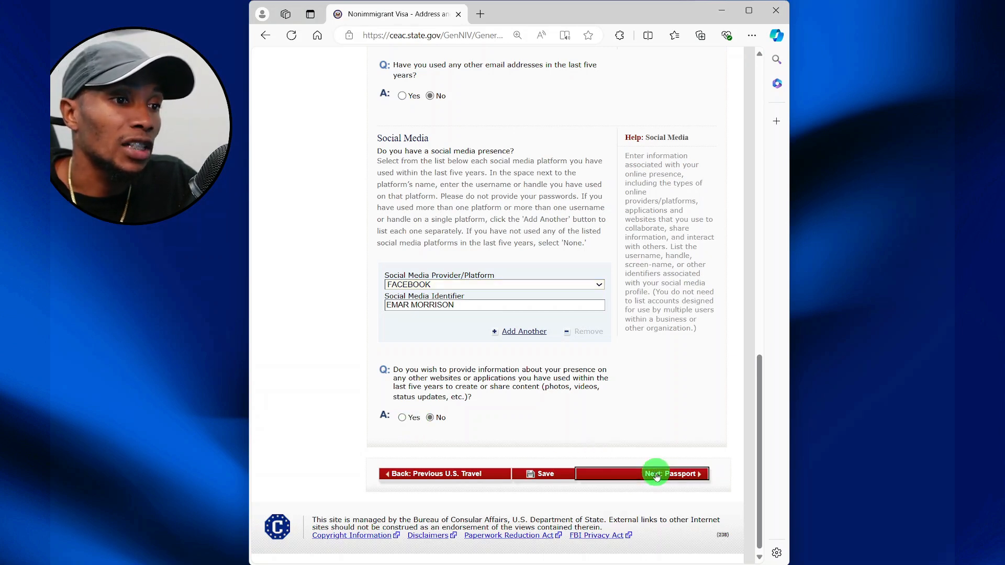
# Record a REGULAR passport with JAMAICA as issuing country and continue to U.S. Contact.
pyautogui.click(462, 208)
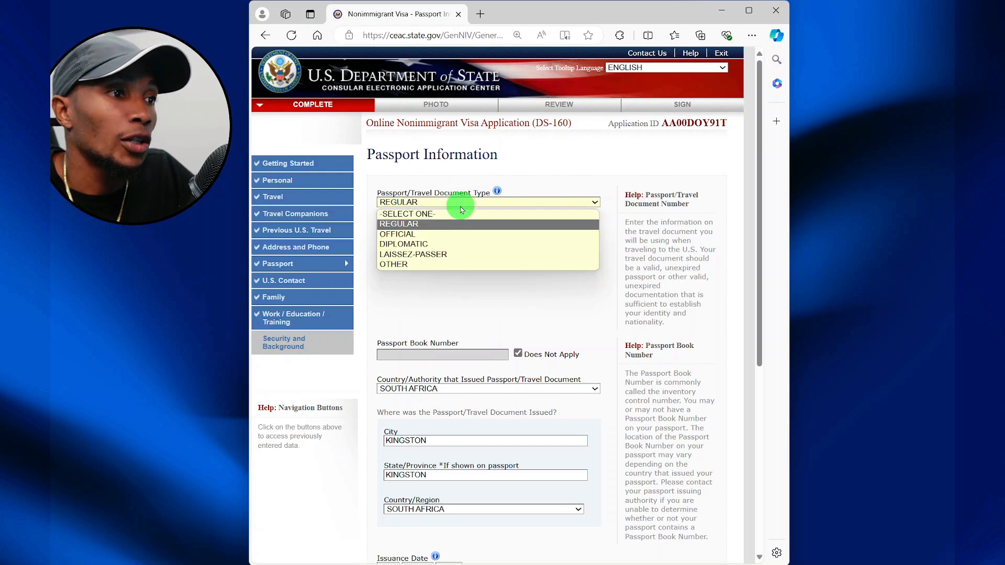
pyautogui.click(461, 224)
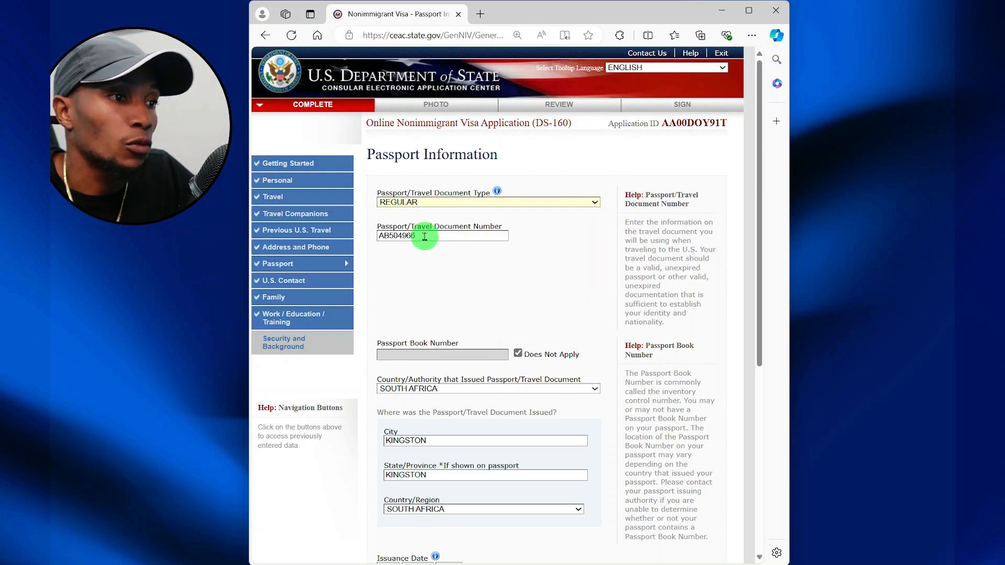
pyautogui.scroll(-2, 425, 237)
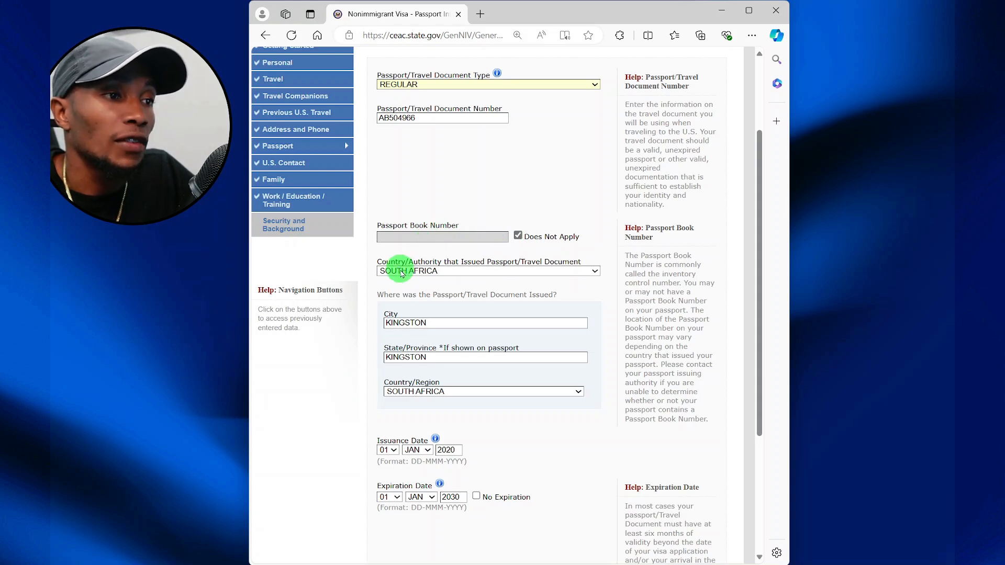
pyautogui.click(421, 271)
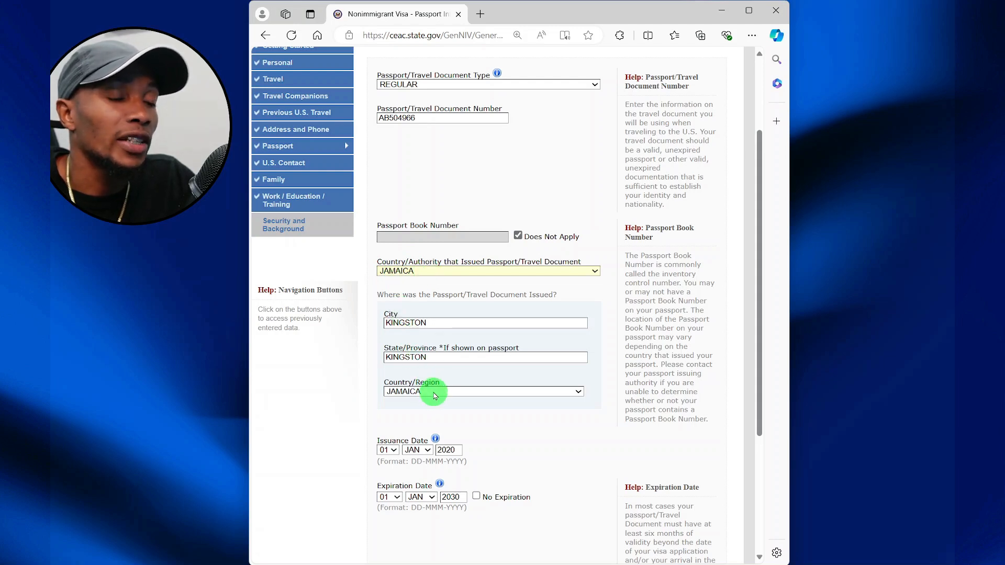
pyautogui.scroll(-2, 437, 394)
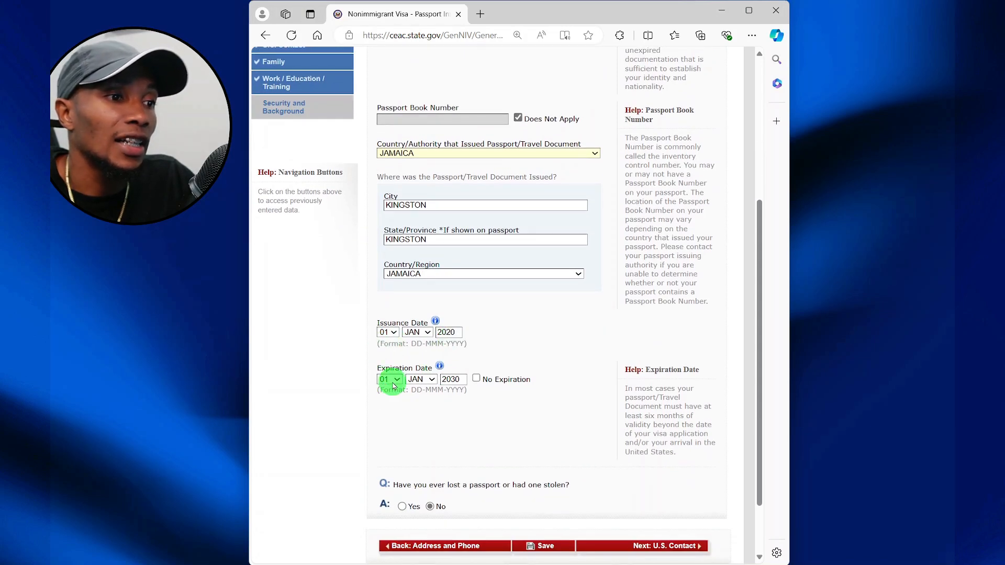
pyautogui.scroll(-2, 437, 408)
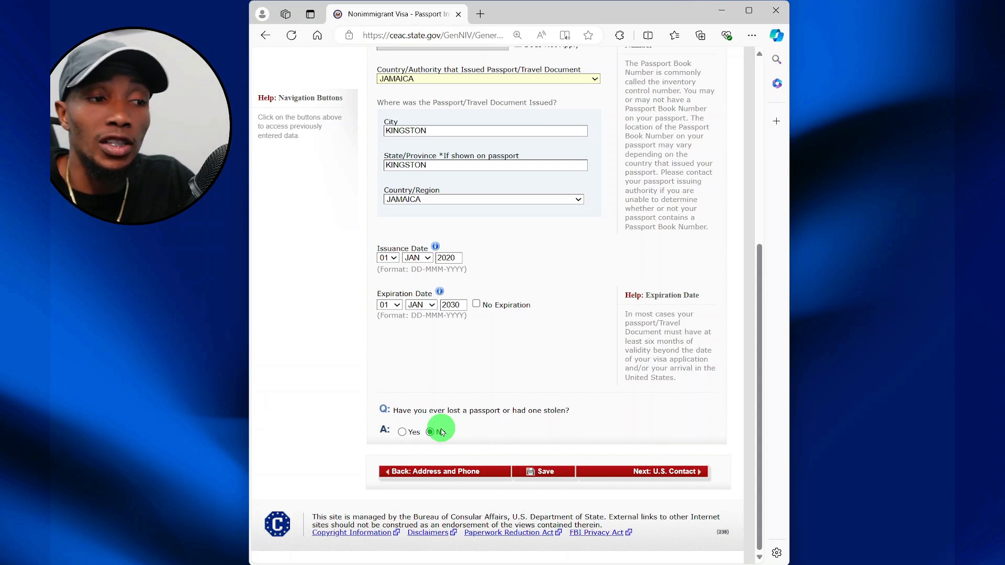
pyautogui.click(643, 472)
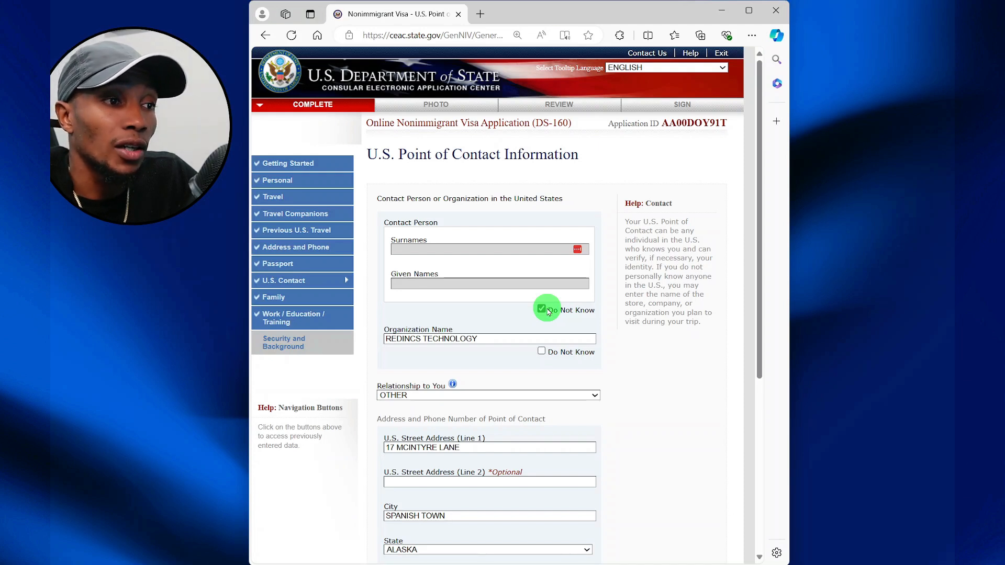
# Keep the REDINCS TECHNOLOGY contact's relationship set to OTHER and continue to Family.
pyautogui.scroll(-2, 547, 310)
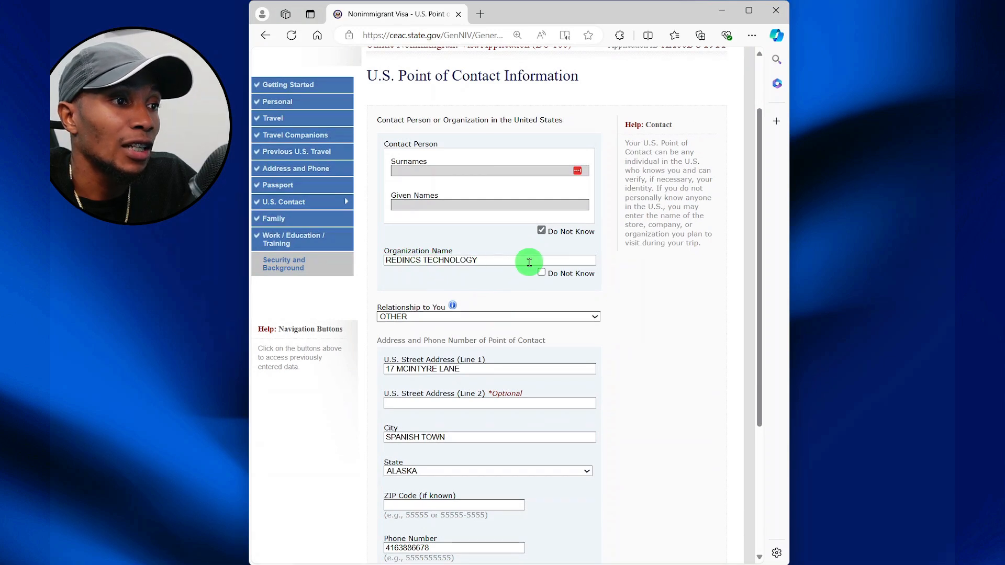
pyautogui.click(415, 316)
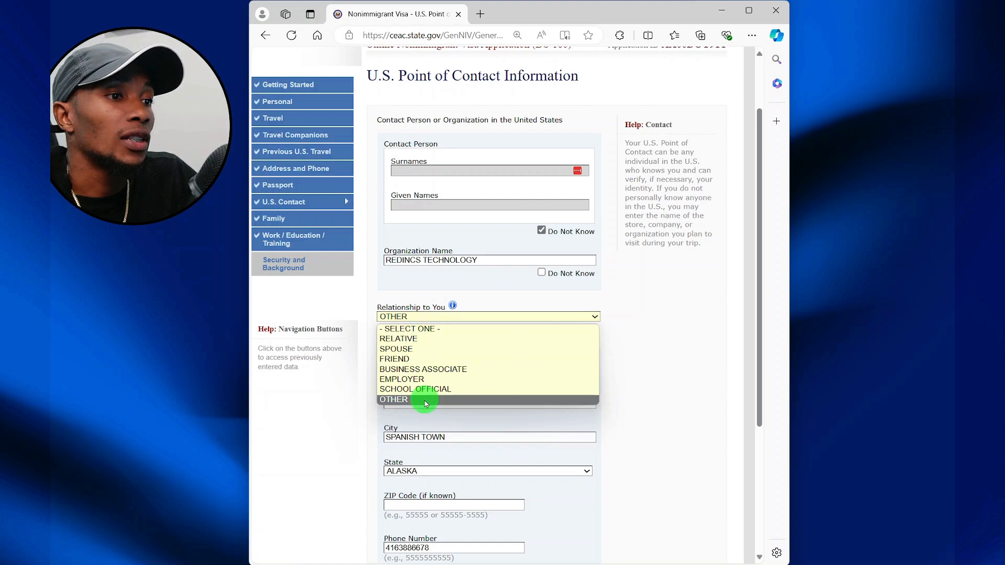
pyautogui.click(425, 401)
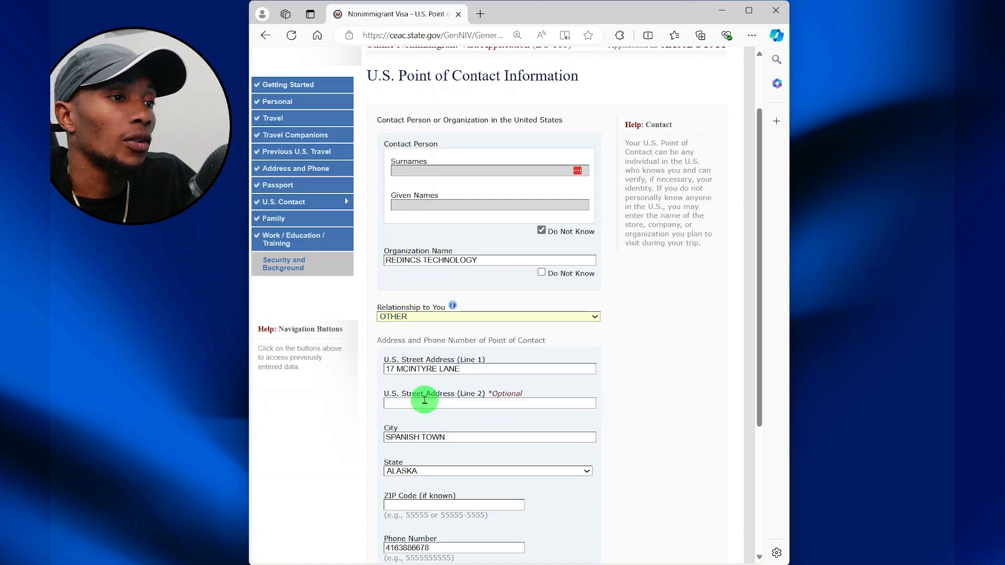
pyautogui.scroll(-1, 400, 353)
pyautogui.scroll(-2, 411, 330)
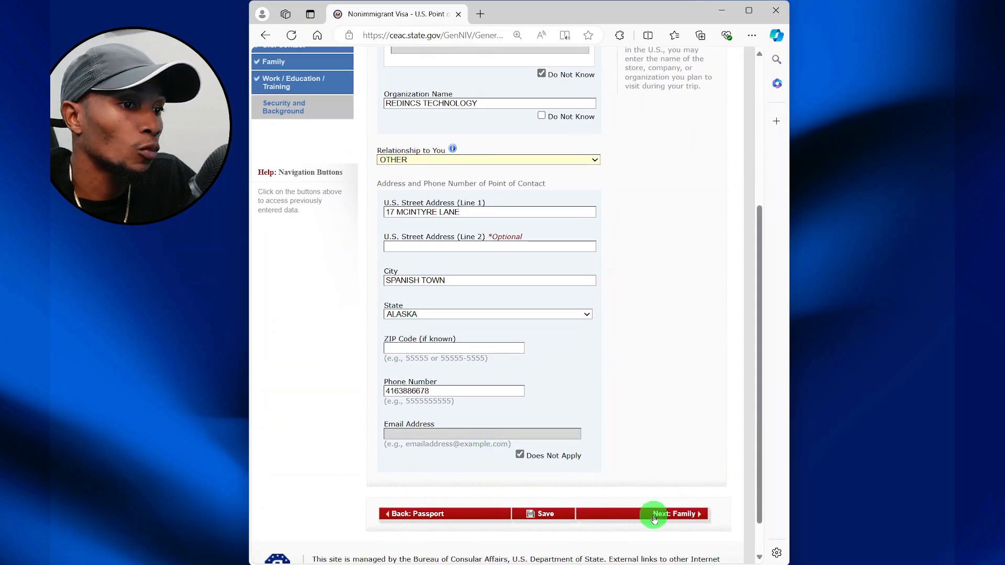
pyautogui.click(662, 515)
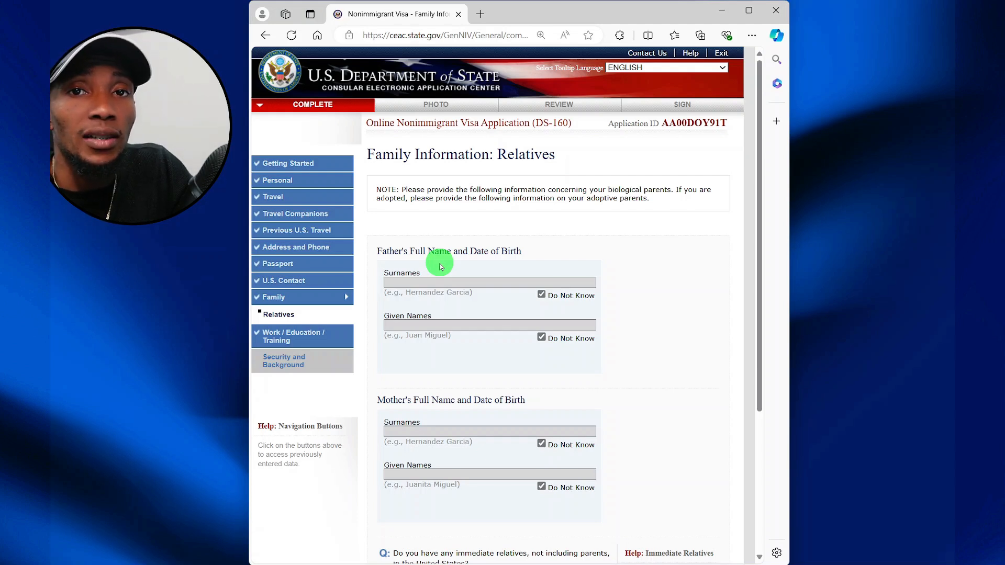
# Scroll the Relatives page to confirm parents marked Do Not Know and no U.S. relatives.
pyautogui.scroll(-4, 439, 267)
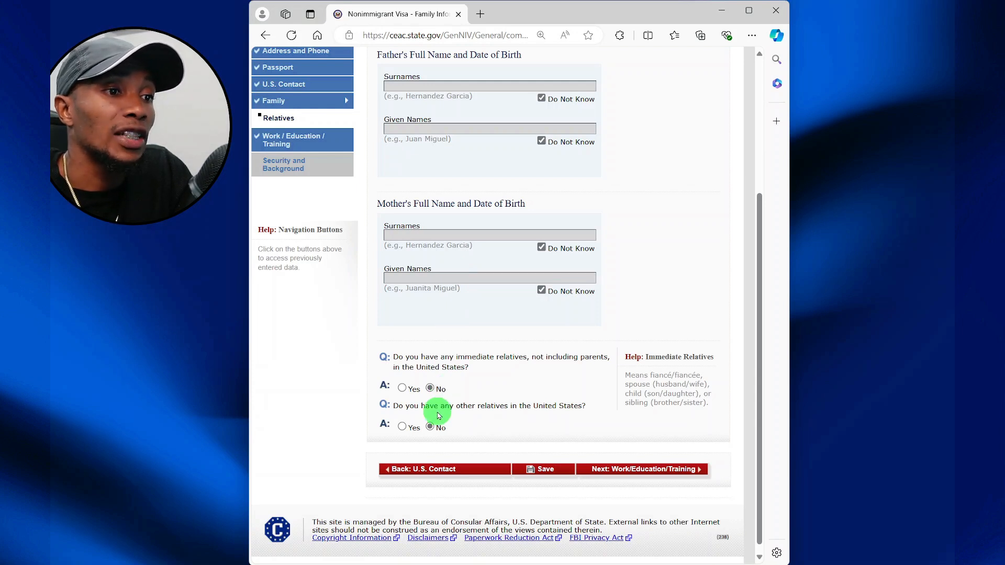
# On Present Work/Education, keep BUSINESS at JONNY'S PIZZA as primary occupation, then continue to Previous Work.
pyautogui.click(602, 470)
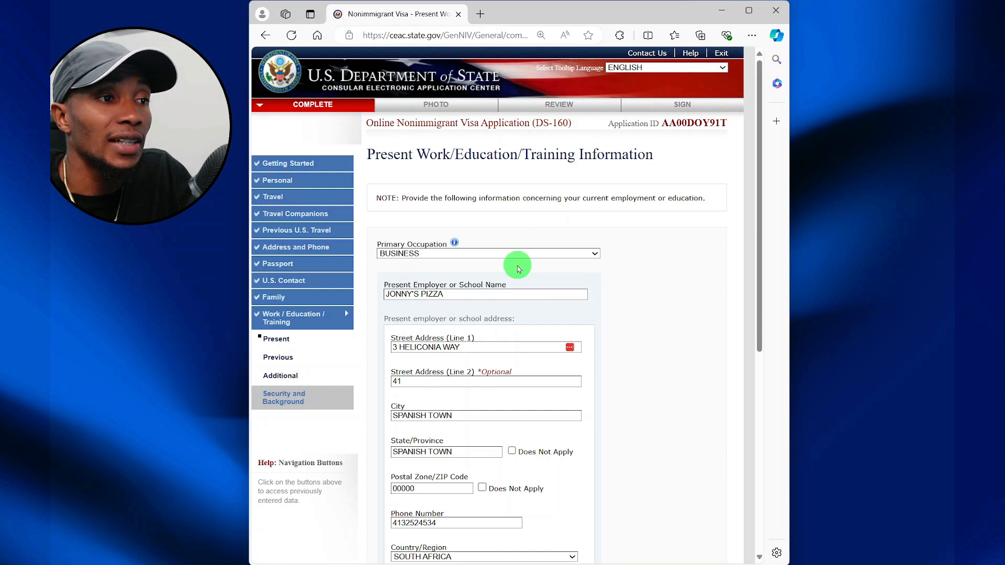
pyautogui.click(432, 256)
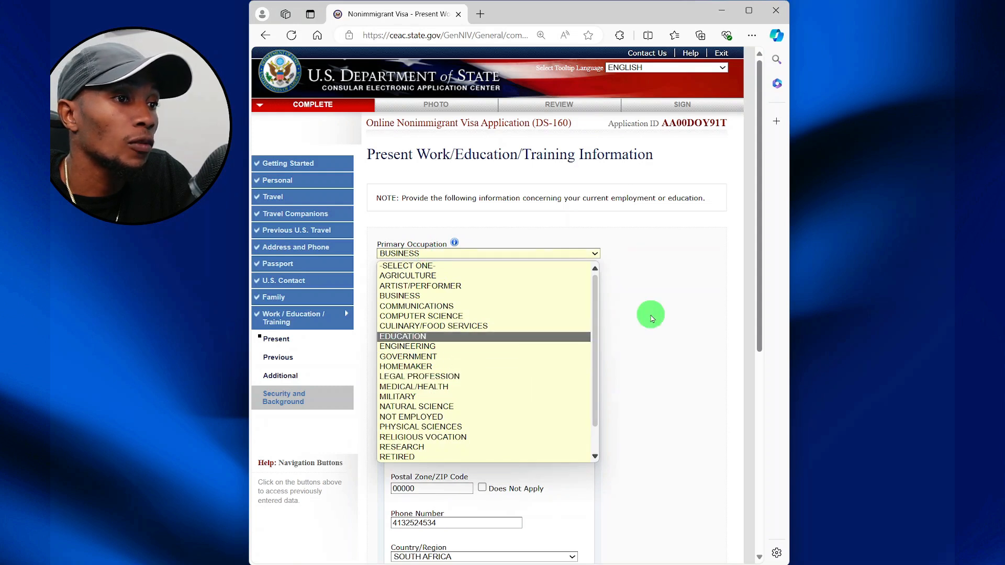
pyautogui.scroll(-2, 553, 319)
pyautogui.scroll(-2, 557, 319)
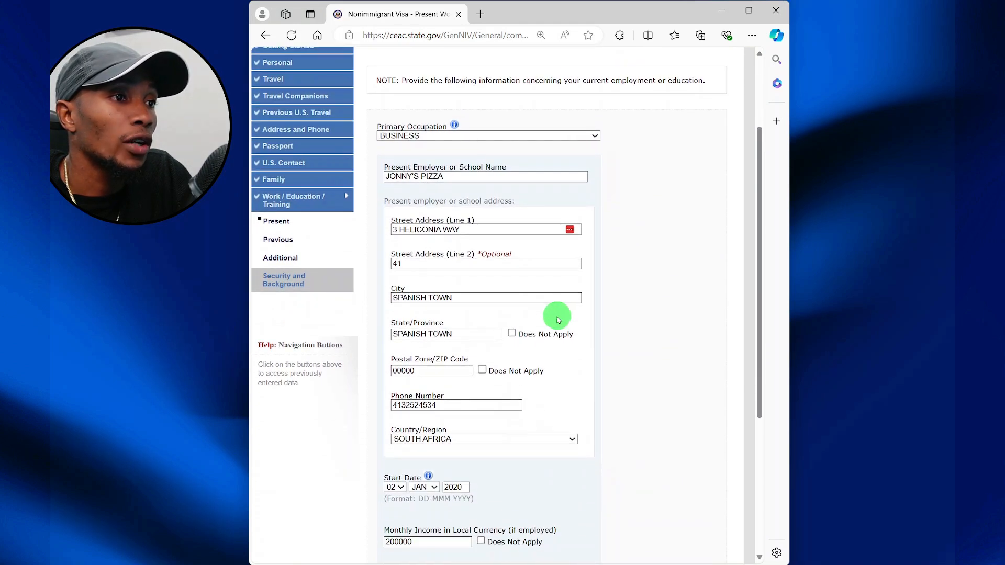
pyautogui.scroll(-1, 557, 319)
pyautogui.scroll(-6, 558, 320)
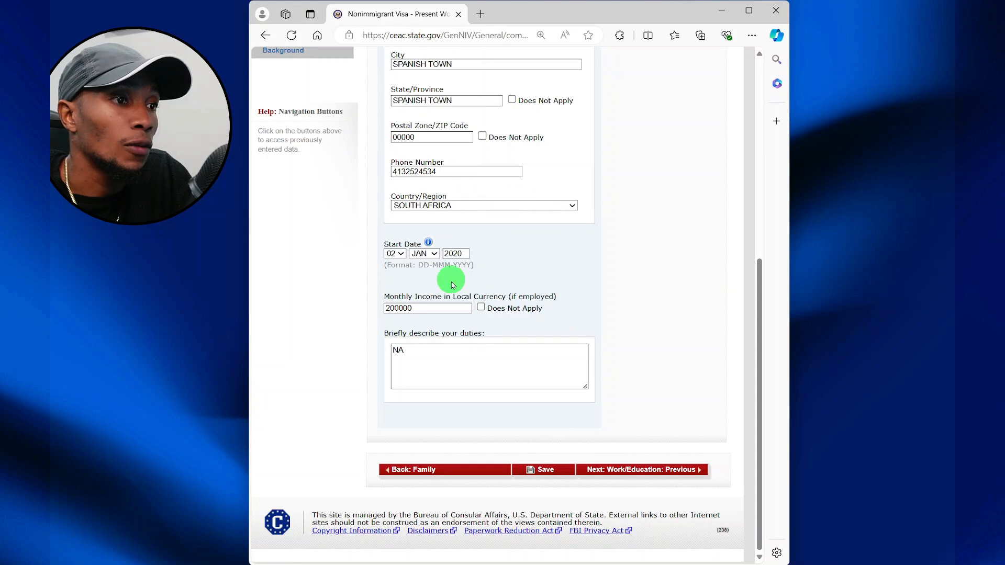
pyautogui.click(601, 470)
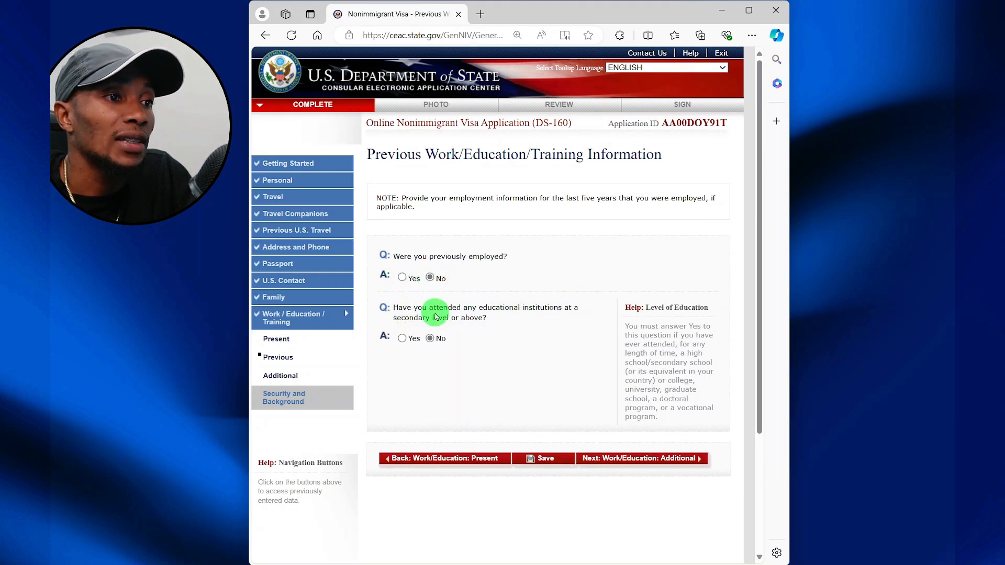
# Answer the secondary education question and continue to Additional Work/Education/Training.
pyautogui.click(403, 338)
pyautogui.scroll(-2, 446, 345)
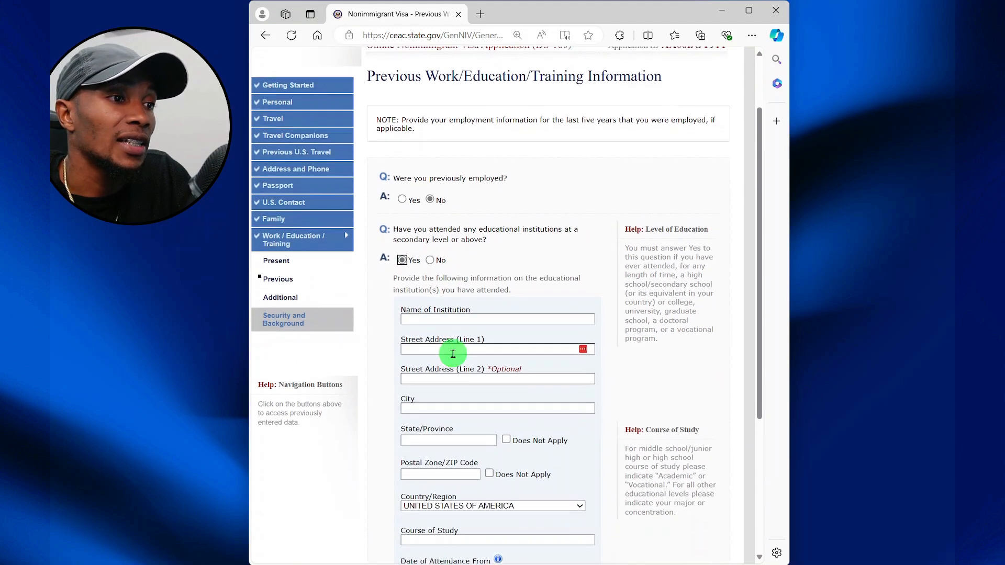
pyautogui.scroll(-4, 442, 319)
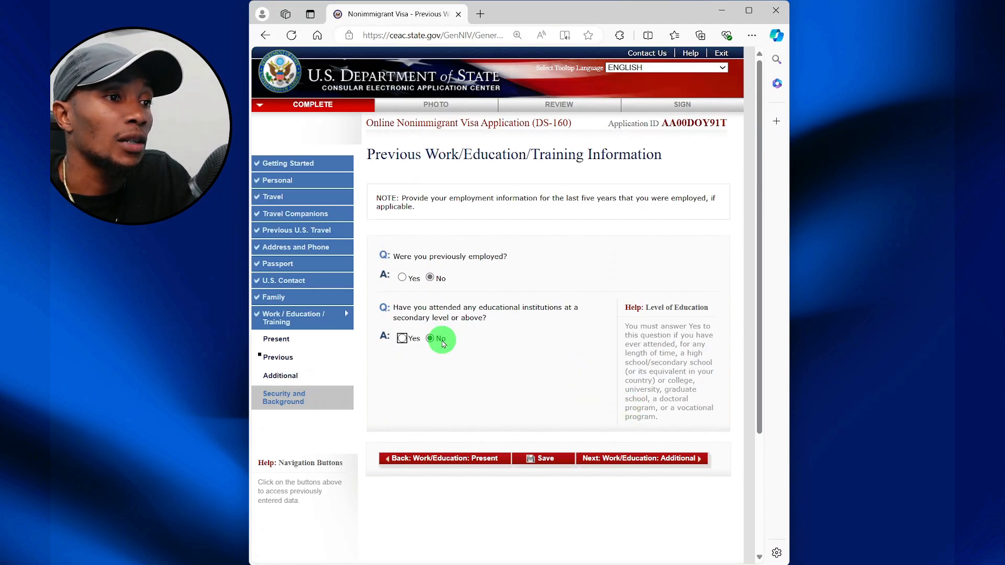
pyautogui.click(603, 458)
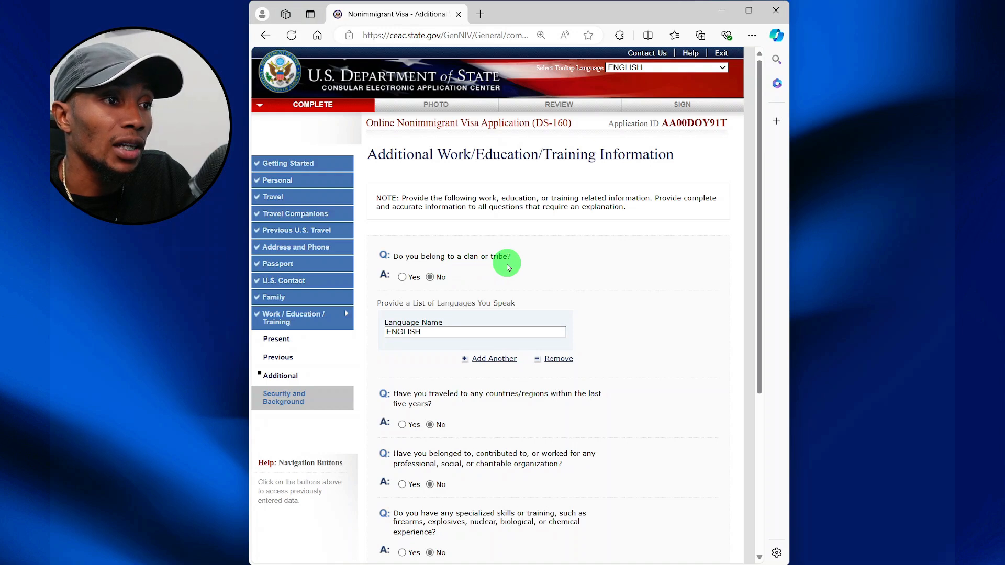
# Remove the extra empty language entry so ENGLISH is the only spoken language, answering No to the rest.
pyautogui.scroll(-1, 453, 294)
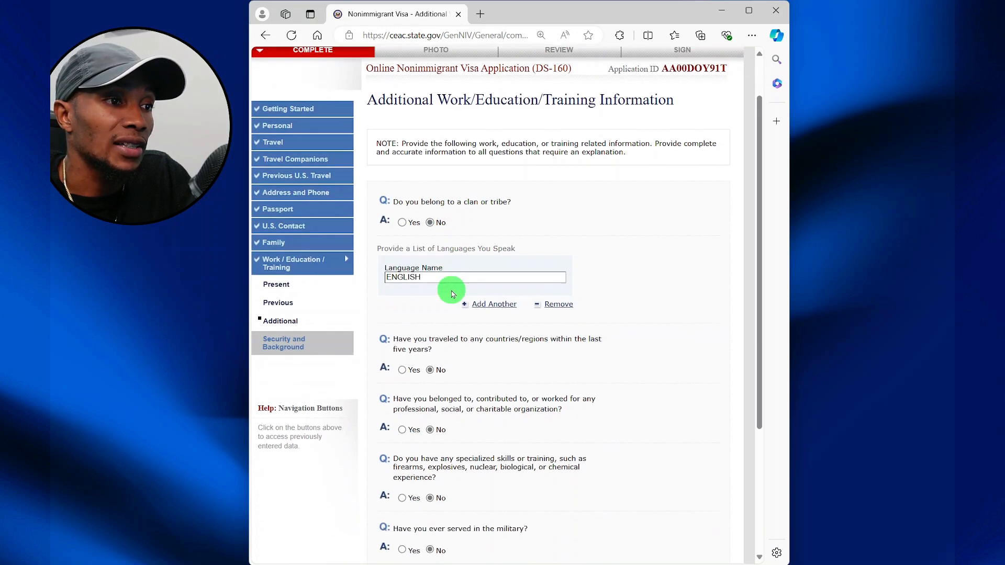
pyautogui.scroll(-1, 454, 294)
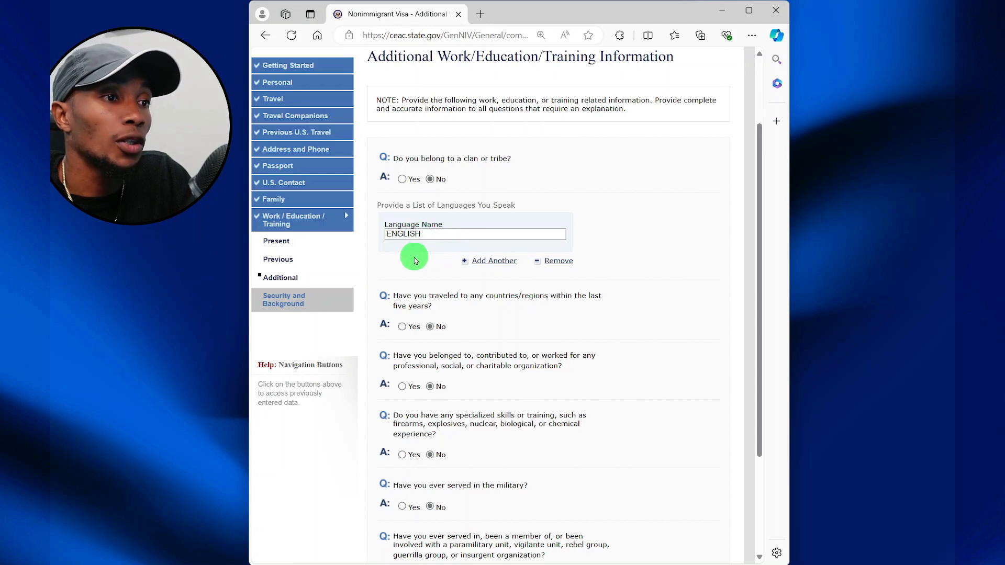
pyautogui.click(468, 265)
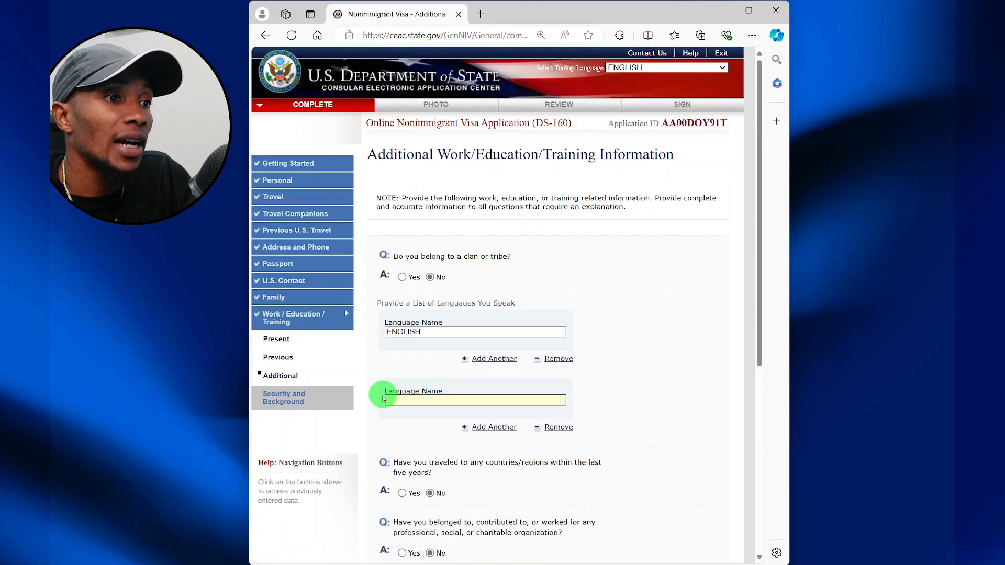
pyautogui.click(549, 428)
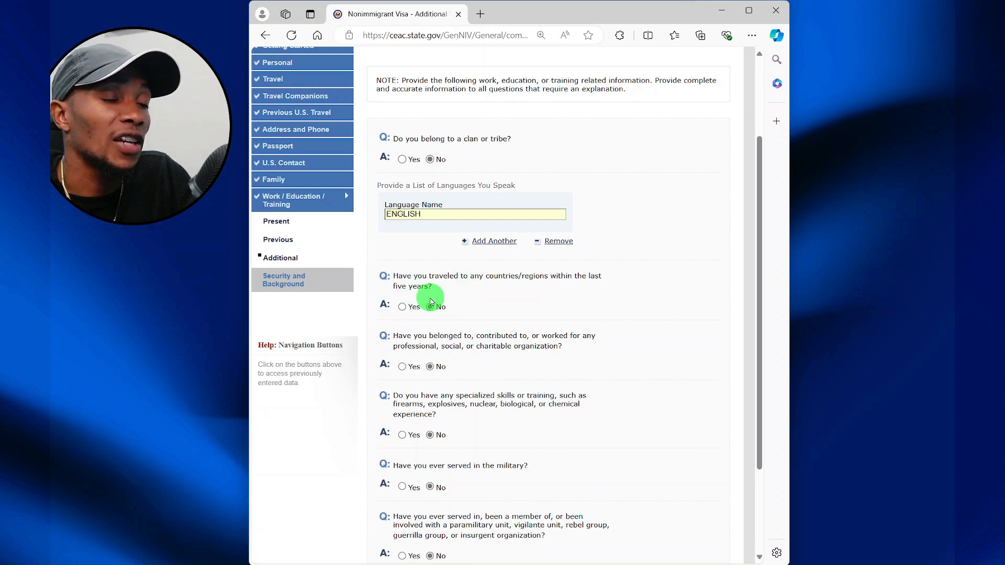
pyautogui.scroll(-2, 439, 290)
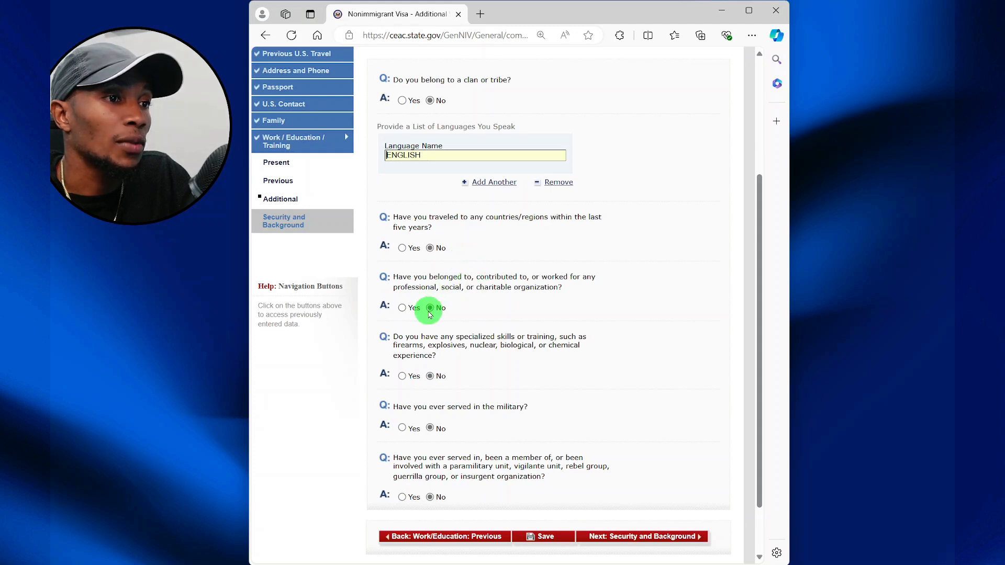
pyautogui.scroll(-2, 430, 314)
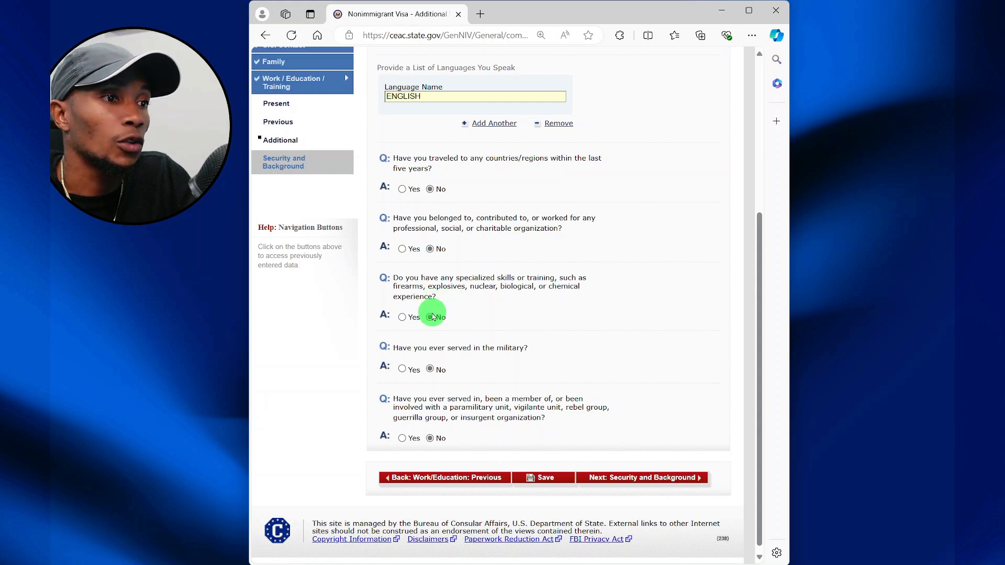
pyautogui.scroll(-1, 432, 317)
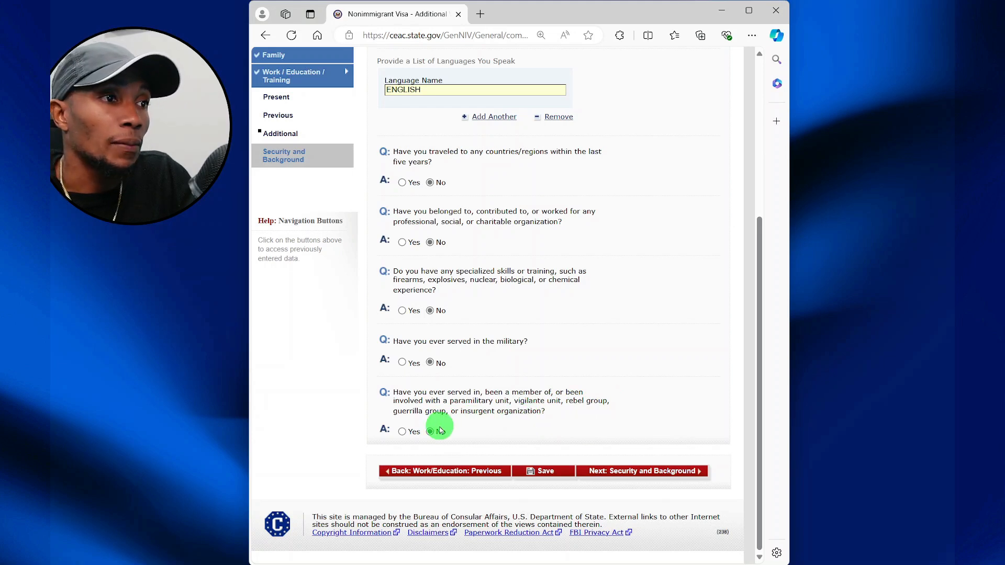
# Answer No to the communicable disease, mental disorder and drug abuse questions in Part 1.
pyautogui.click(606, 472)
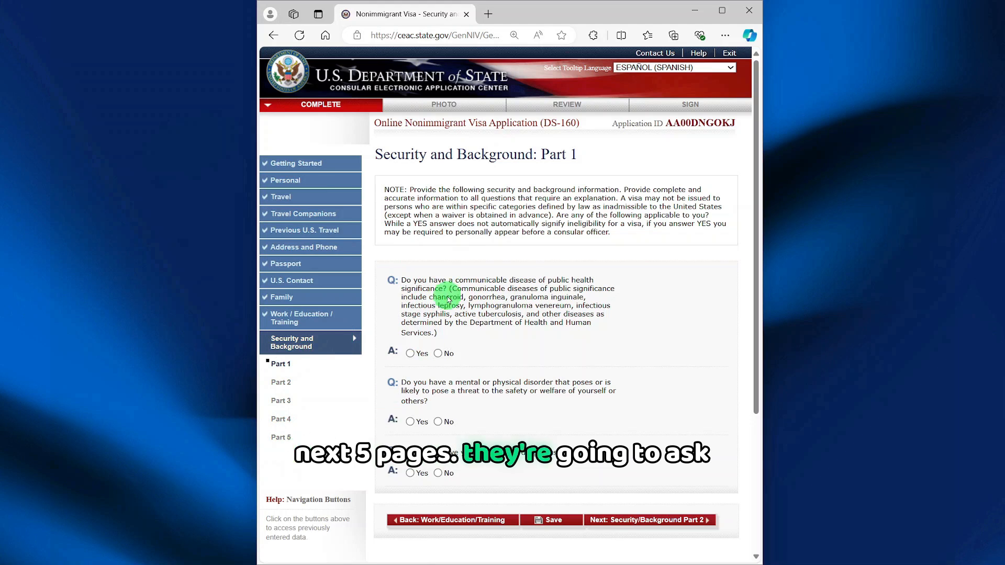
pyautogui.scroll(-1, 471, 251)
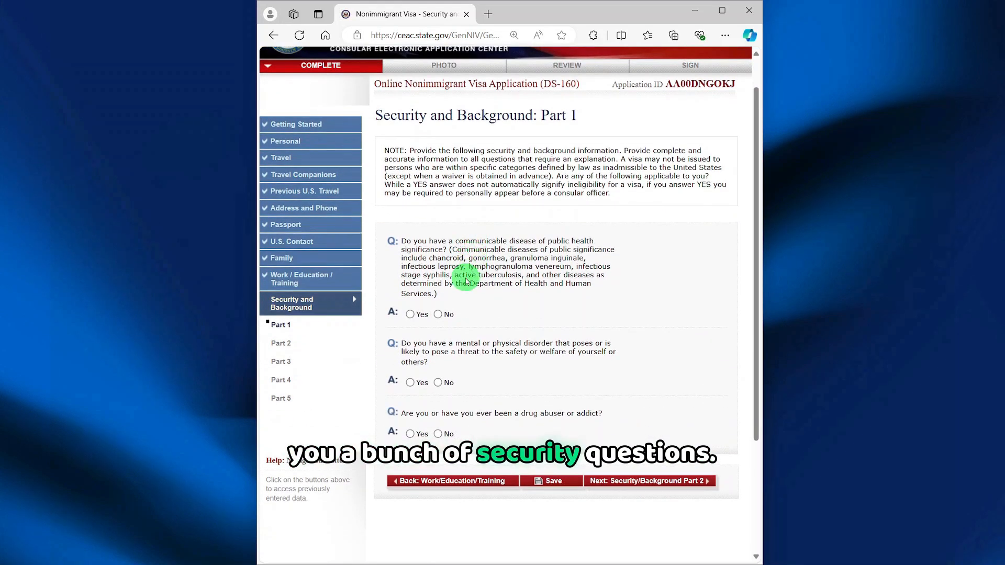
pyautogui.click(438, 314)
pyautogui.click(438, 383)
pyautogui.click(437, 434)
# Answer No to arrest, money laundering, terrorism, child custody and citizenship-renunciation questions in Parts 2–5.
pyautogui.click(652, 482)
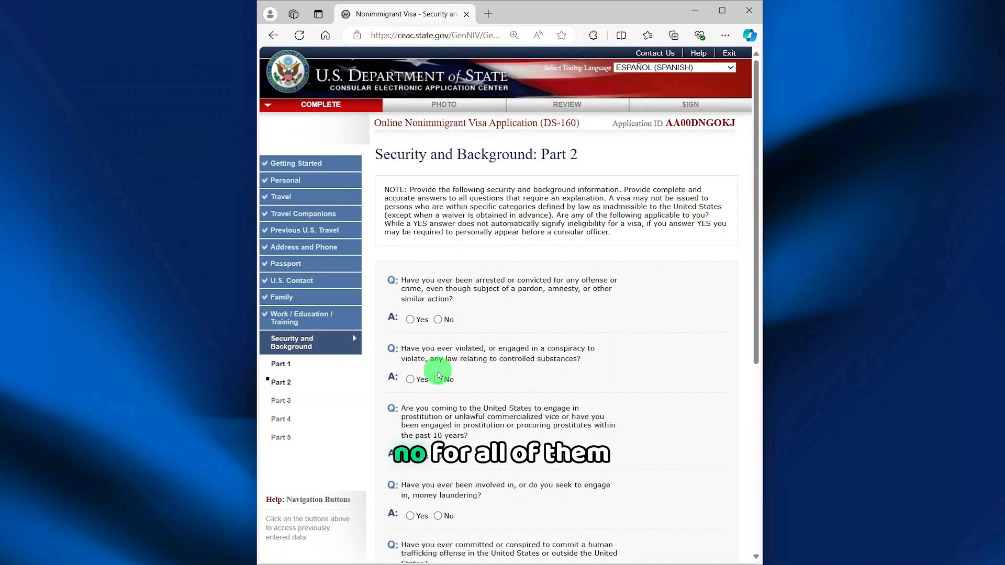
pyautogui.click(438, 320)
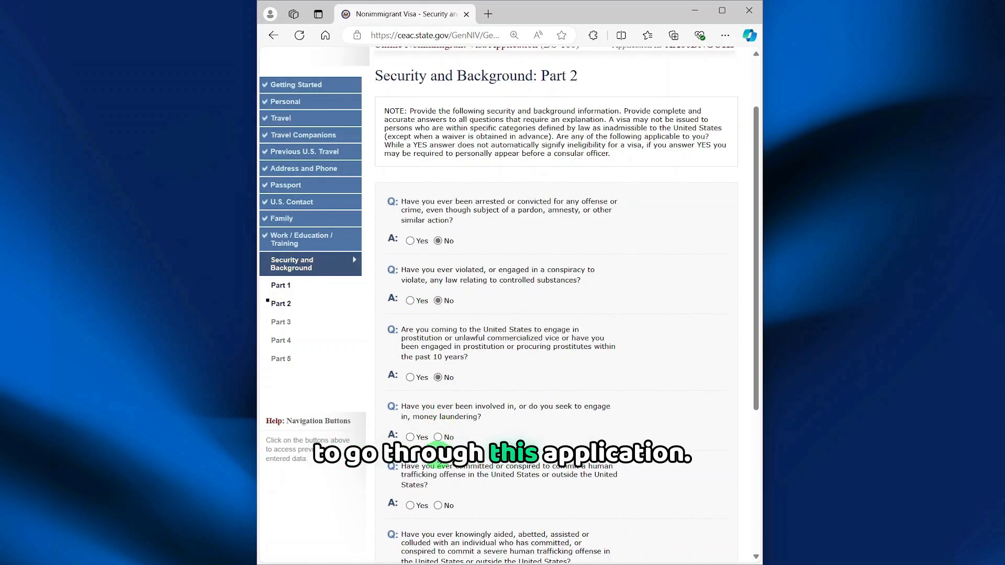
pyautogui.click(438, 437)
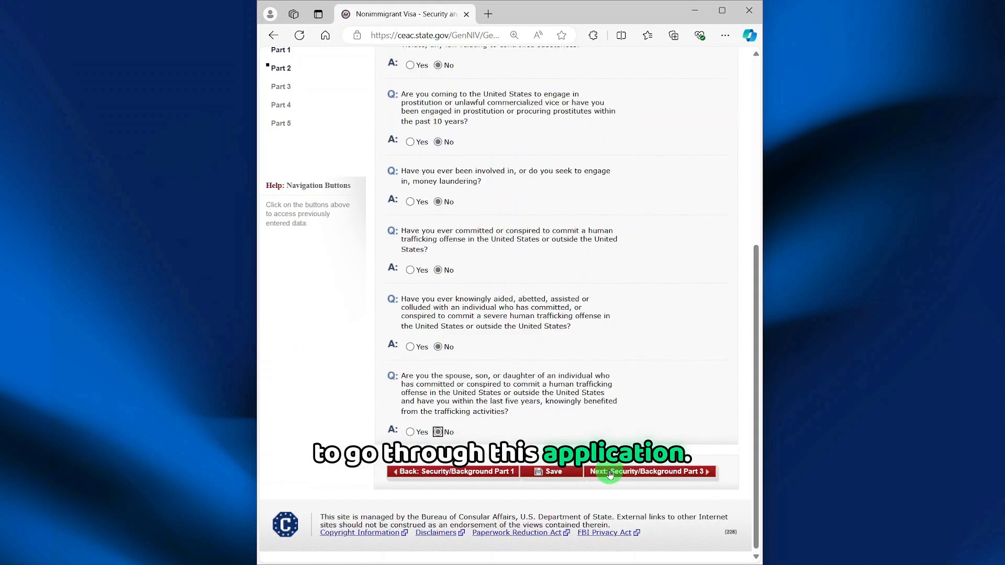
pyautogui.click(610, 475)
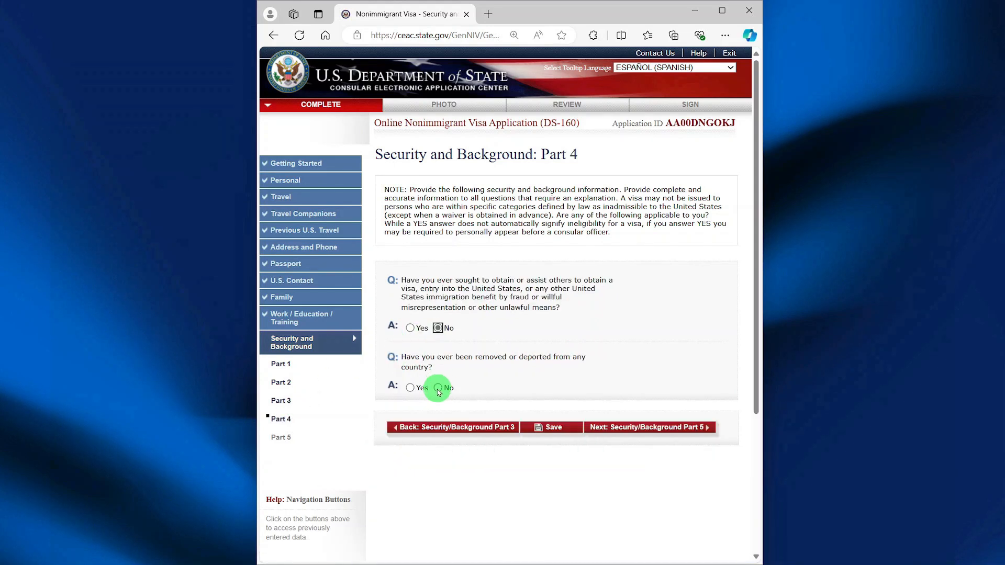
pyautogui.click(439, 388)
pyautogui.click(593, 427)
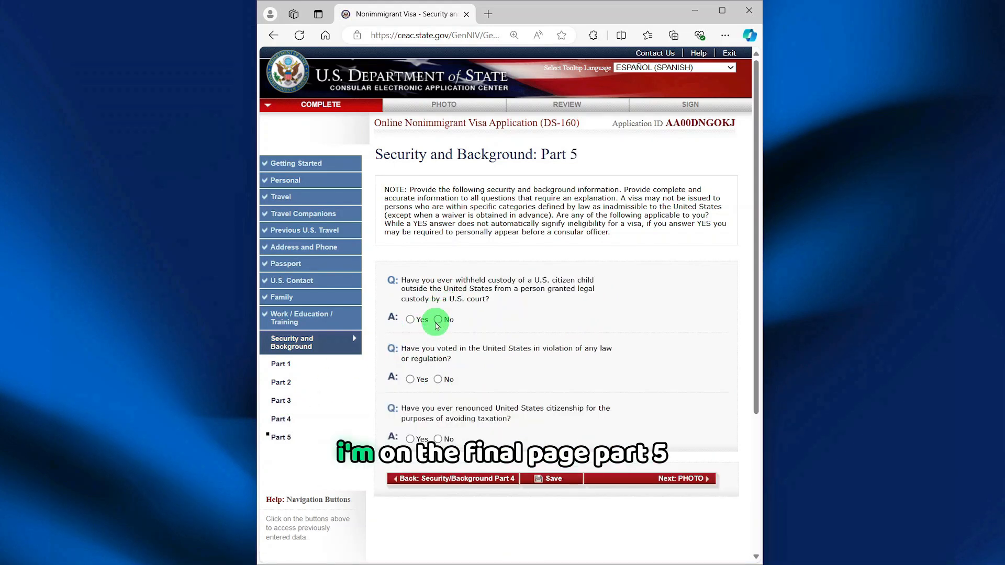
pyautogui.click(437, 320)
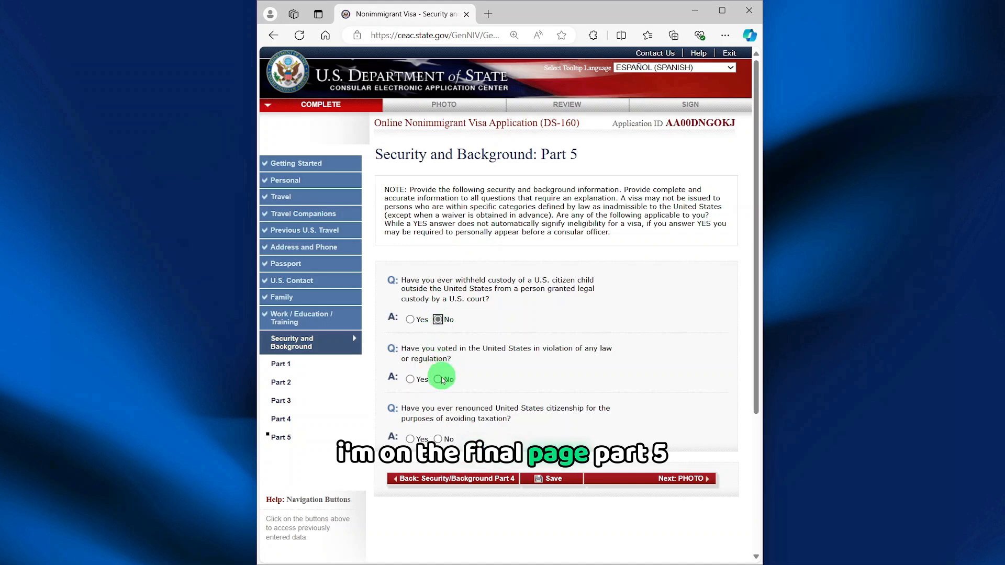
pyautogui.click(438, 439)
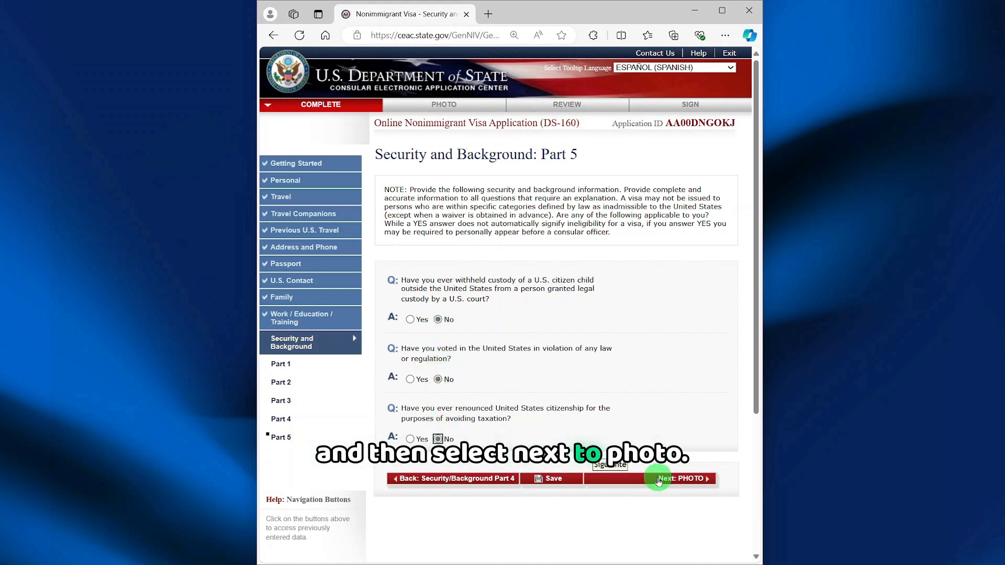
pyautogui.scroll(-4, 658, 481)
# Save the application progress and resume it at the Photo step.
pyautogui.click(550, 281)
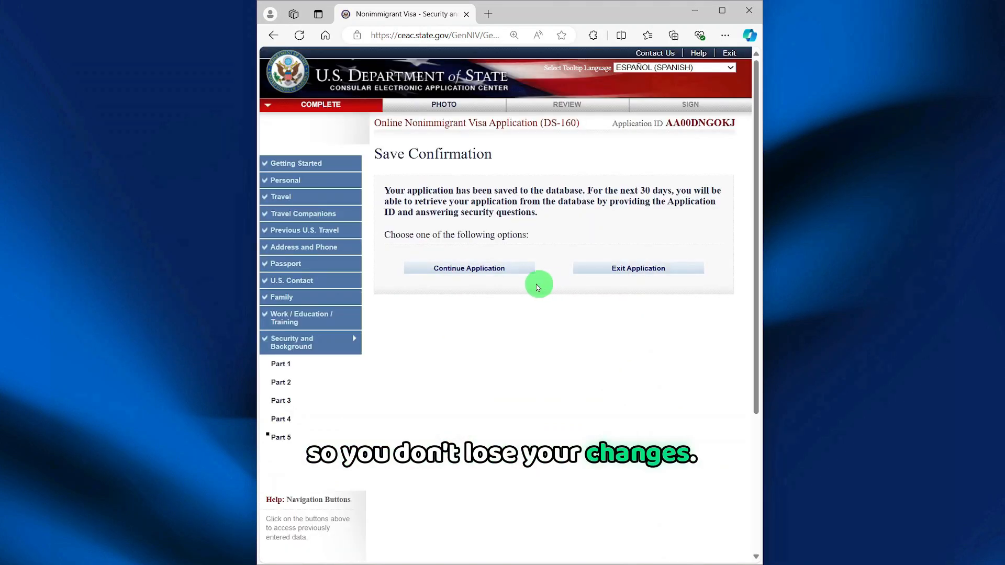
pyautogui.click(482, 274)
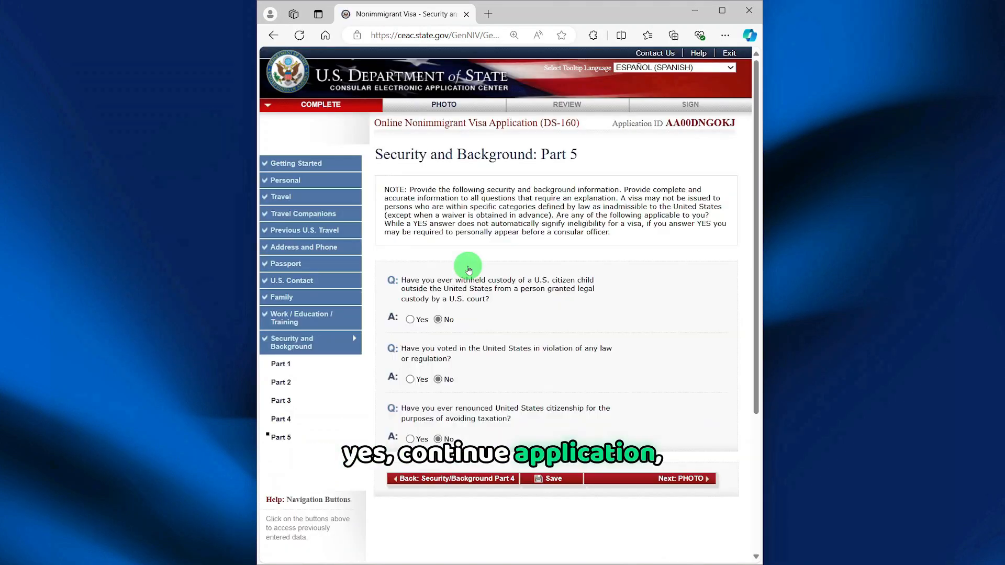
pyautogui.click(658, 479)
# Upload sample passport photo.jpg and accept it after it passes the quality check.
pyautogui.click(530, 495)
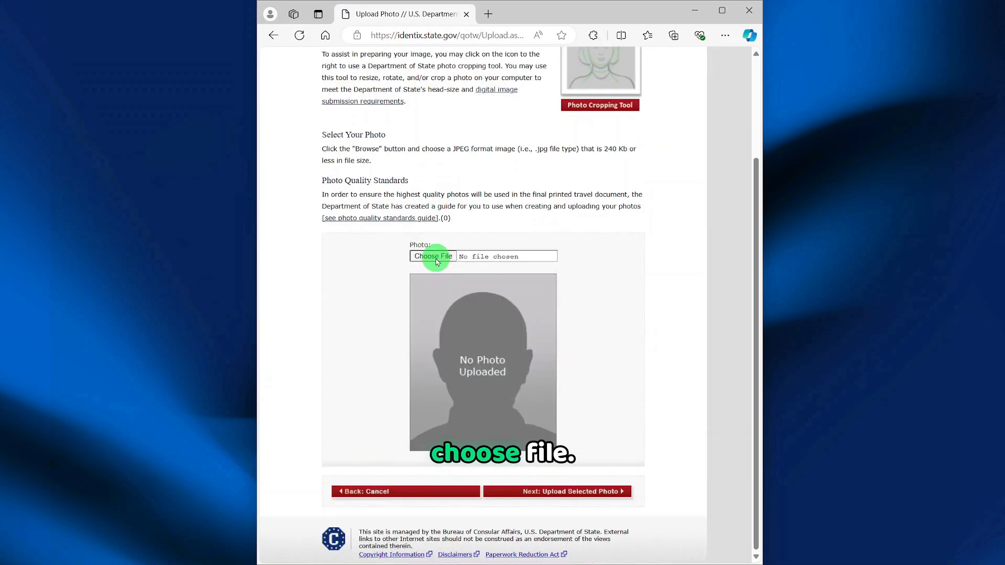
pyautogui.click(416, 257)
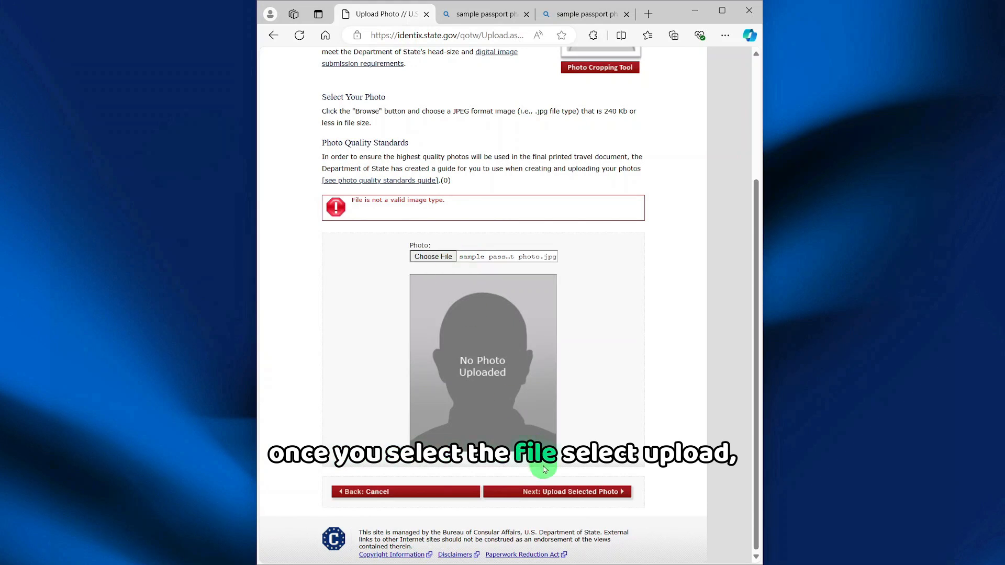
pyautogui.click(558, 492)
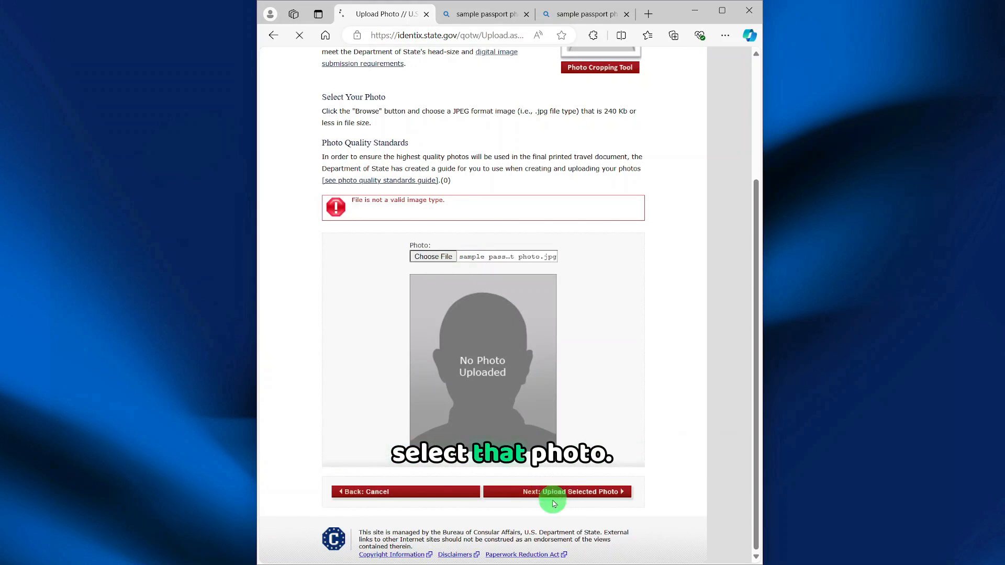
pyautogui.scroll(-1, 555, 503)
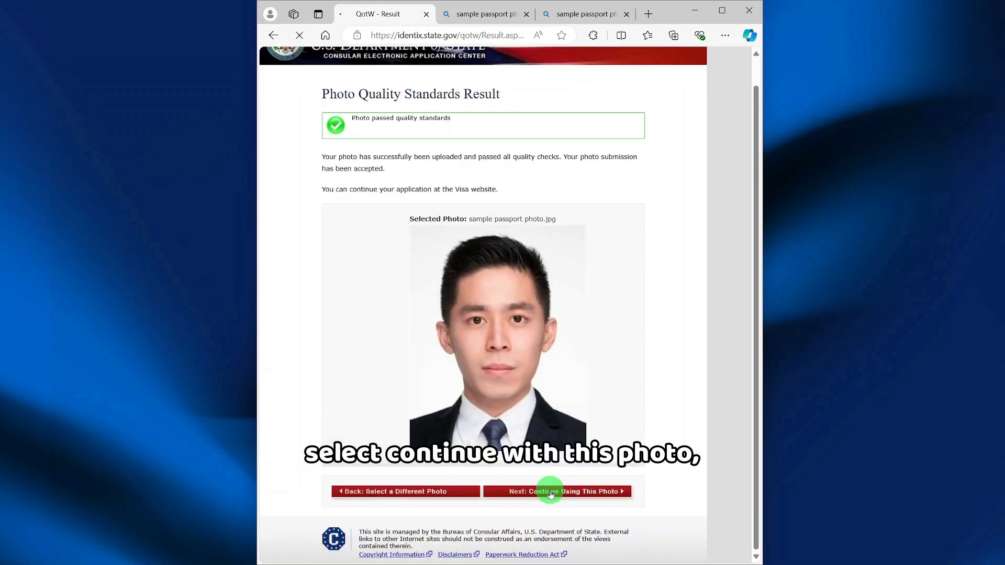
pyautogui.click(549, 492)
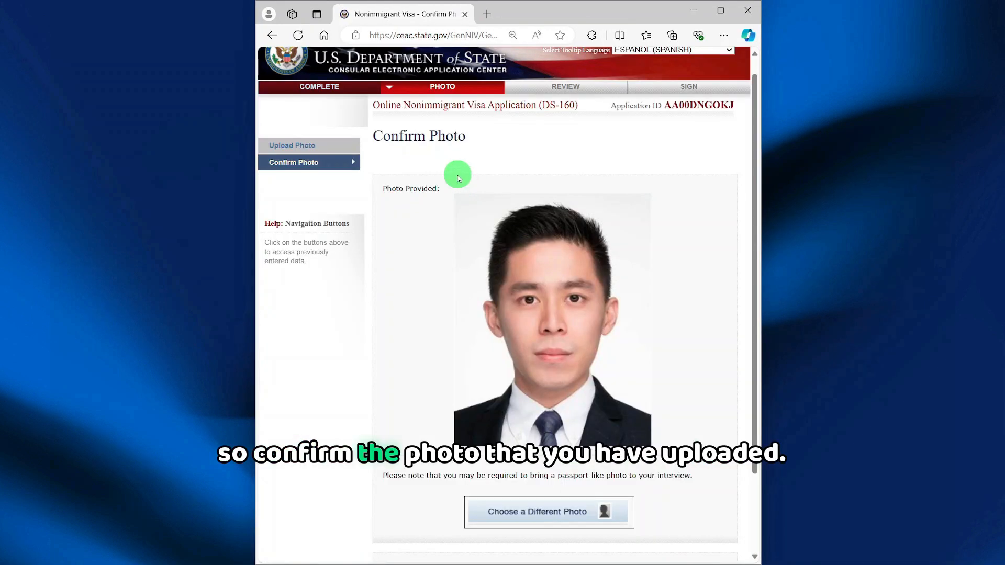
pyautogui.scroll(-2, 539, 206)
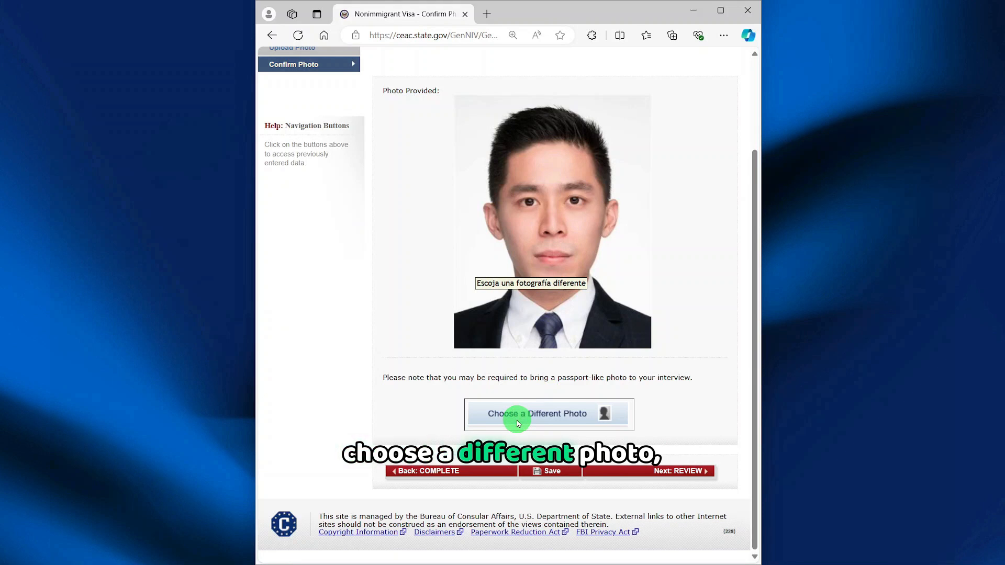
# Review the personal, U.S. contact, family and work/education pages through Location Information (Manila, Philippines).
pyautogui.click(660, 472)
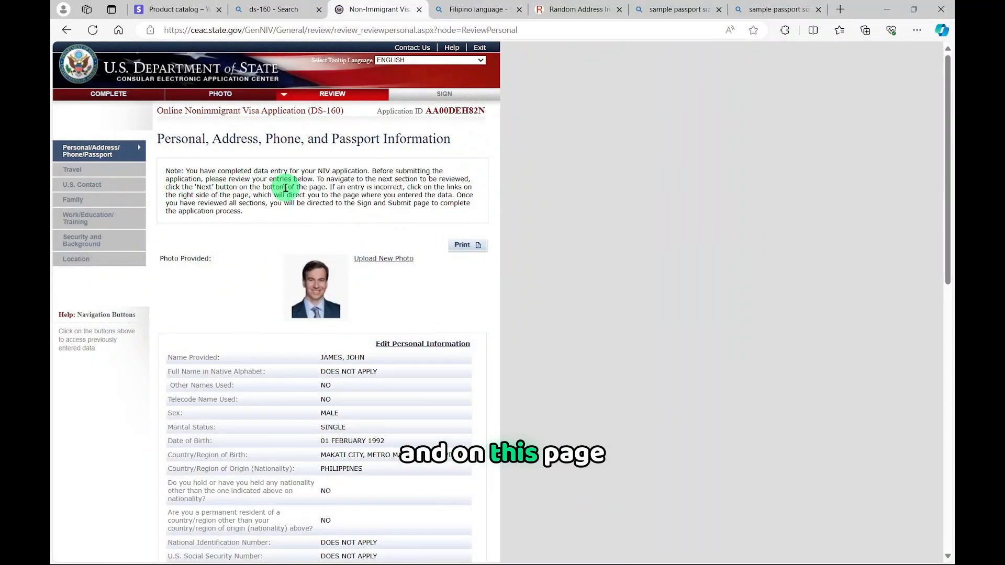
pyautogui.scroll(-4, 286, 188)
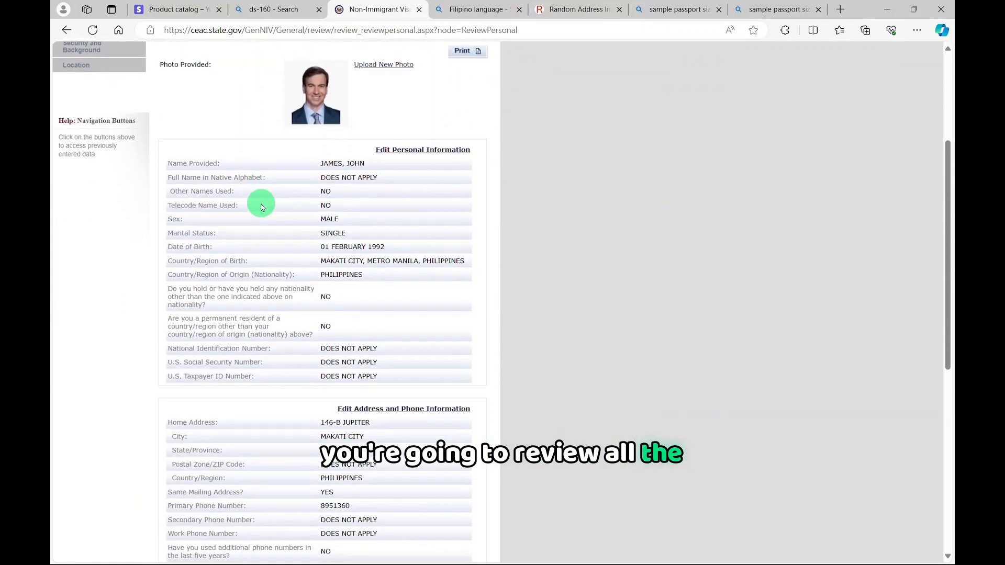
pyautogui.scroll(-8, 261, 207)
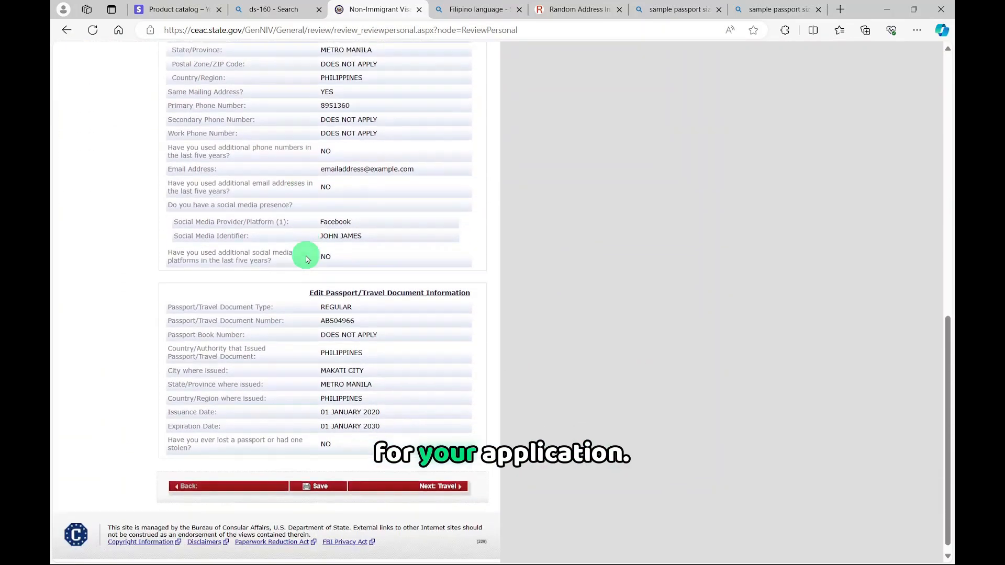
pyautogui.scroll(-1, 306, 260)
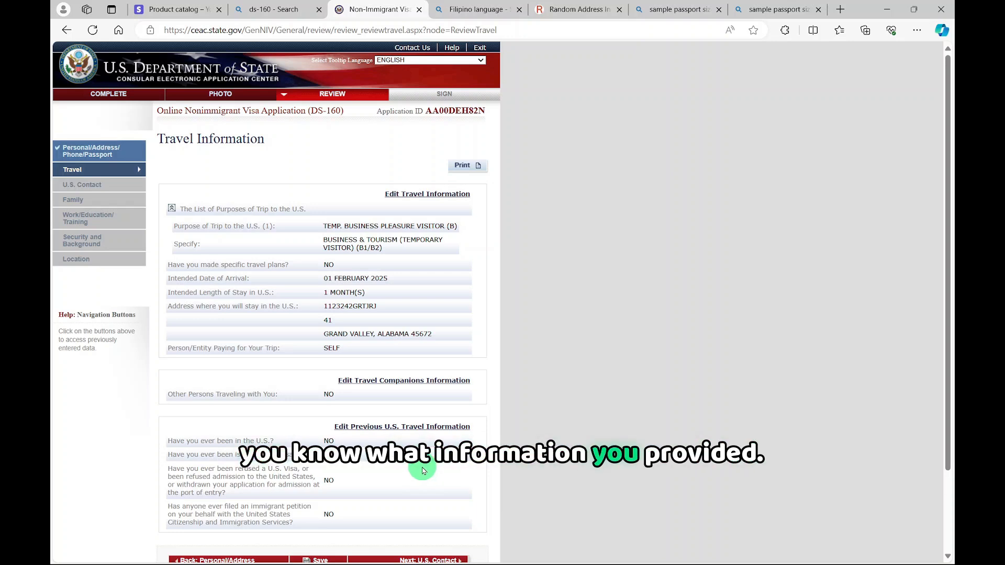
pyautogui.scroll(-2, 424, 468)
pyautogui.click(430, 464)
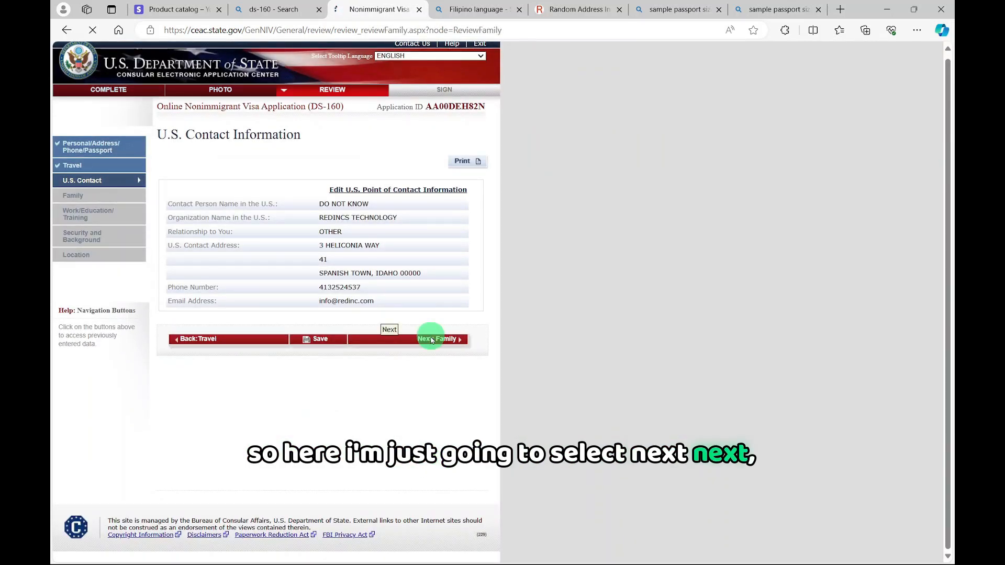
pyautogui.click(426, 337)
pyautogui.click(402, 464)
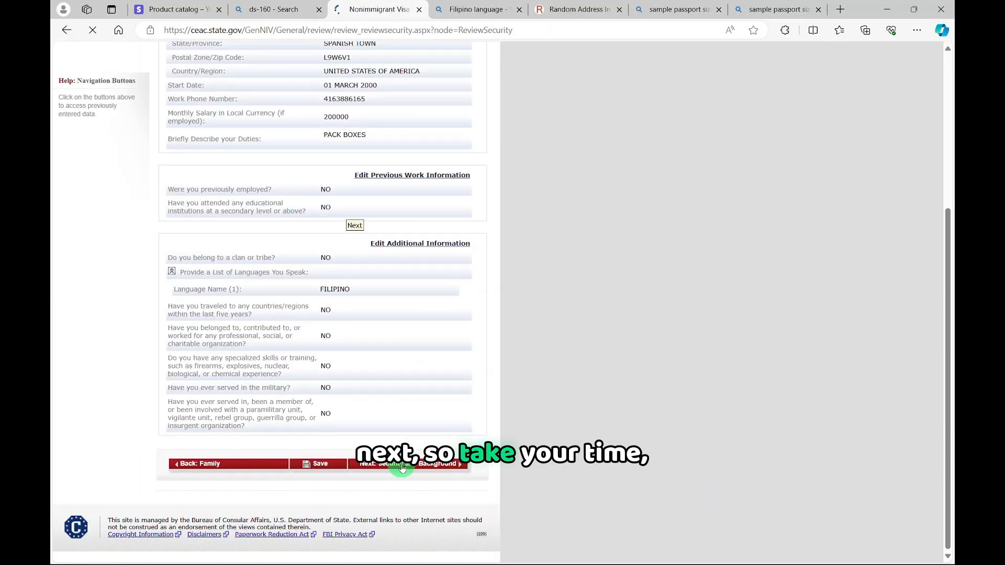
pyautogui.scroll(-5, 406, 463)
pyautogui.scroll(-6, 414, 454)
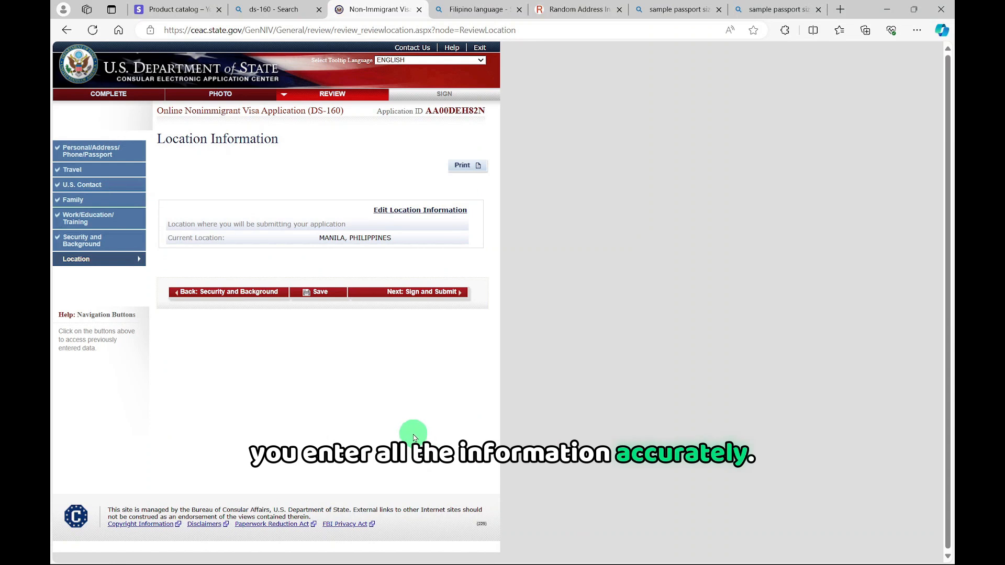
pyautogui.click(402, 293)
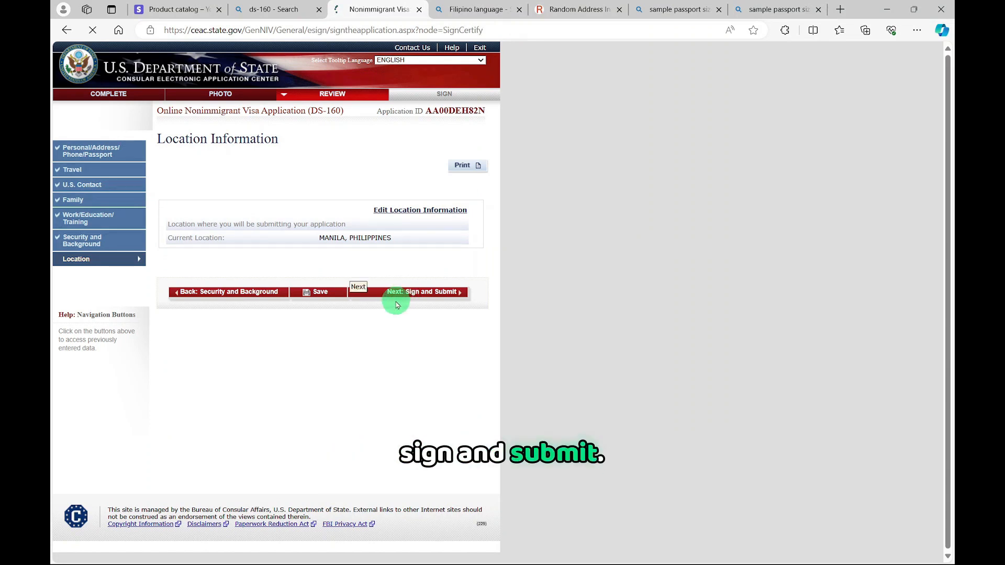
# Paste the passport number as the e-signature, enter the verification code, and submit the application.
pyautogui.scroll(-10, 382, 299)
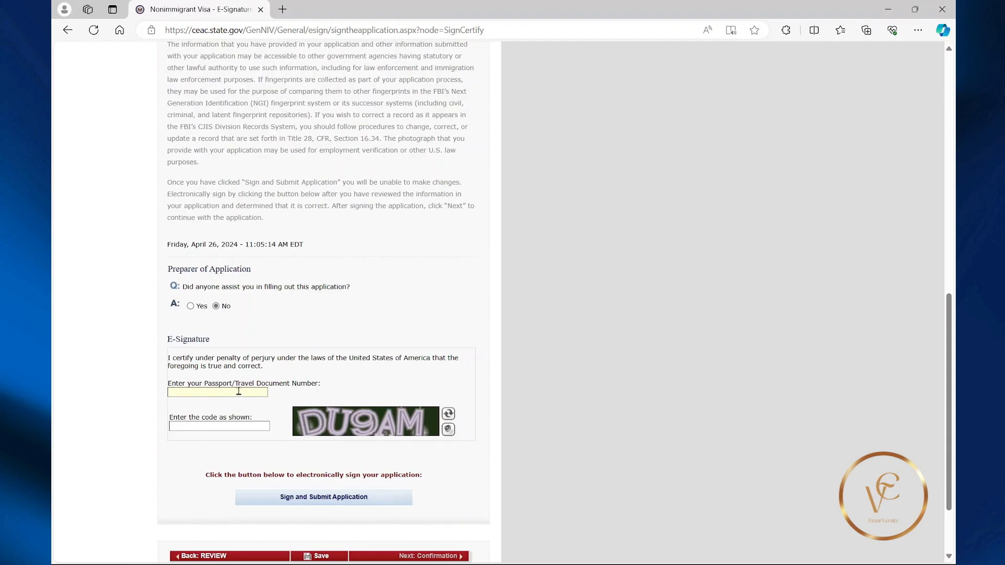
pyautogui.rightClick(254, 392)
pyautogui.click(267, 233)
pyautogui.click(227, 425)
pyautogui.write('D')
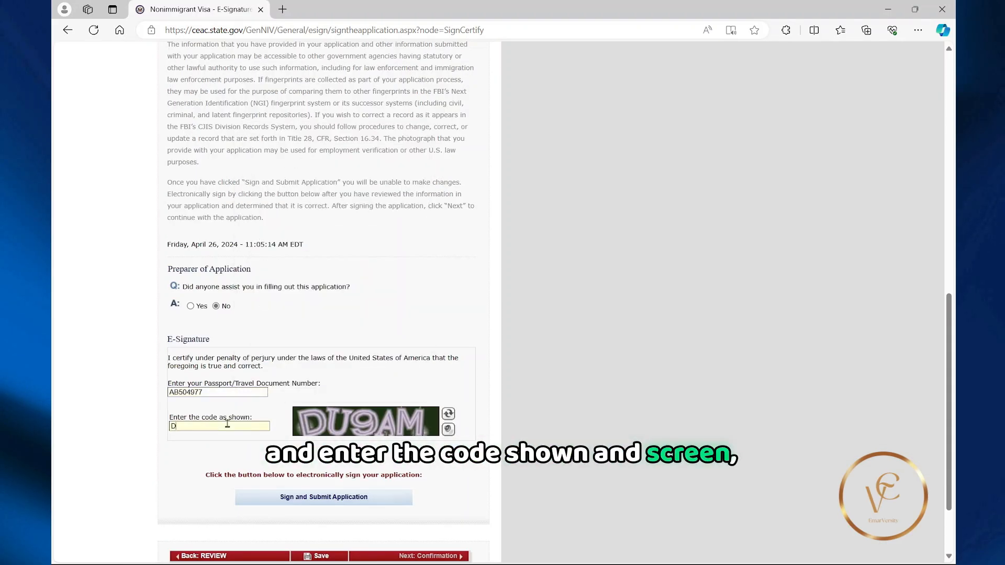
pyautogui.write('U9AM')
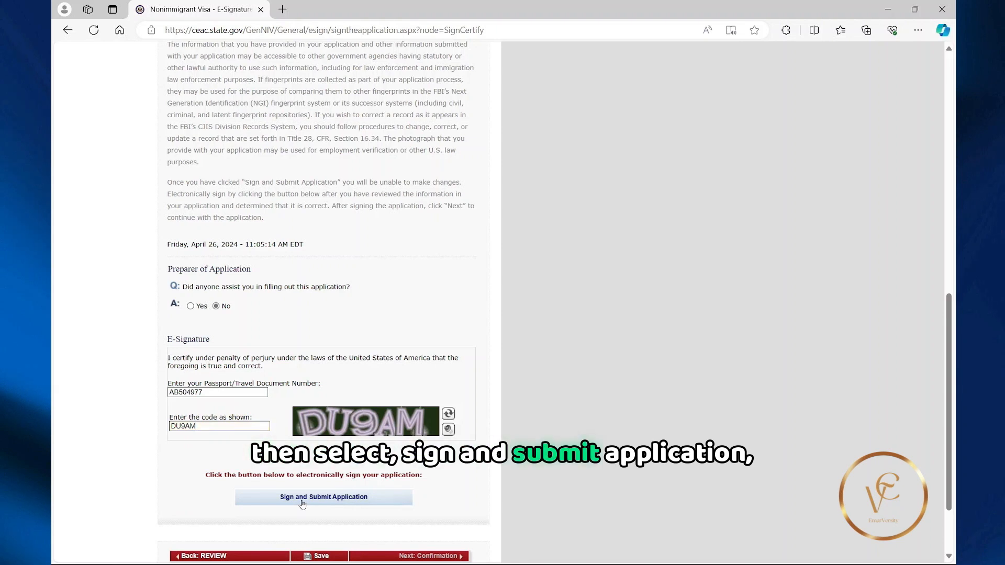
pyautogui.scroll(-1, 292, 407)
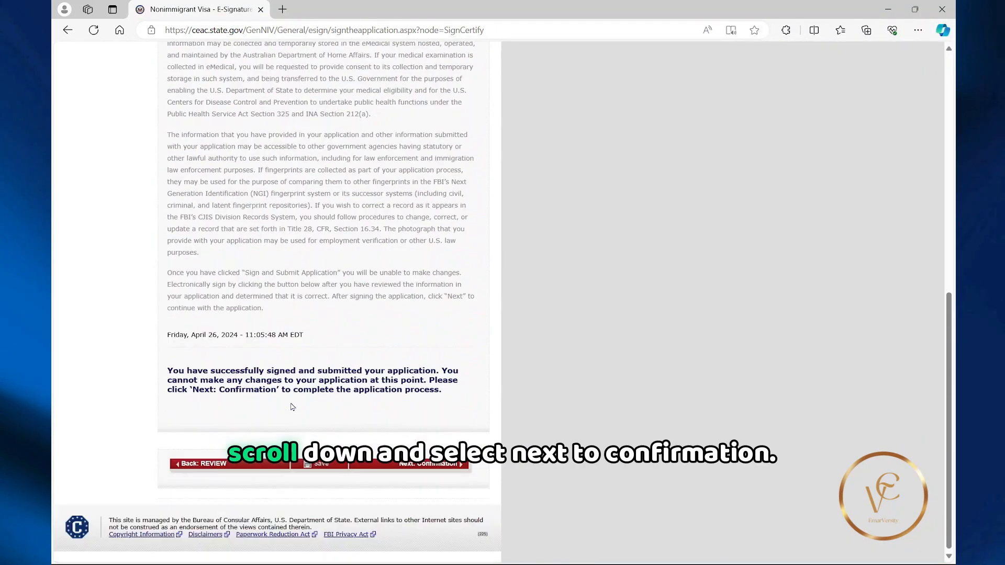
pyautogui.click(418, 465)
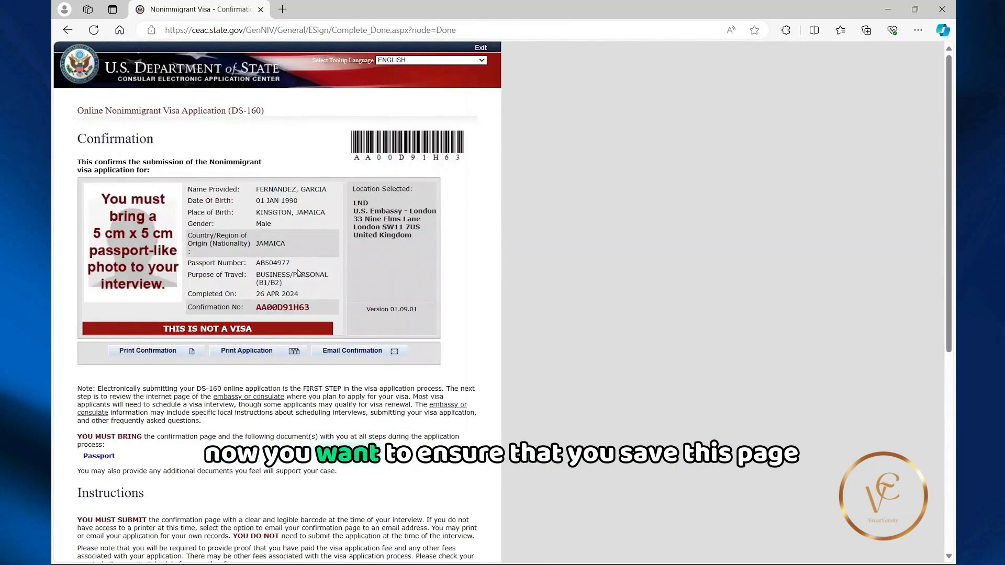